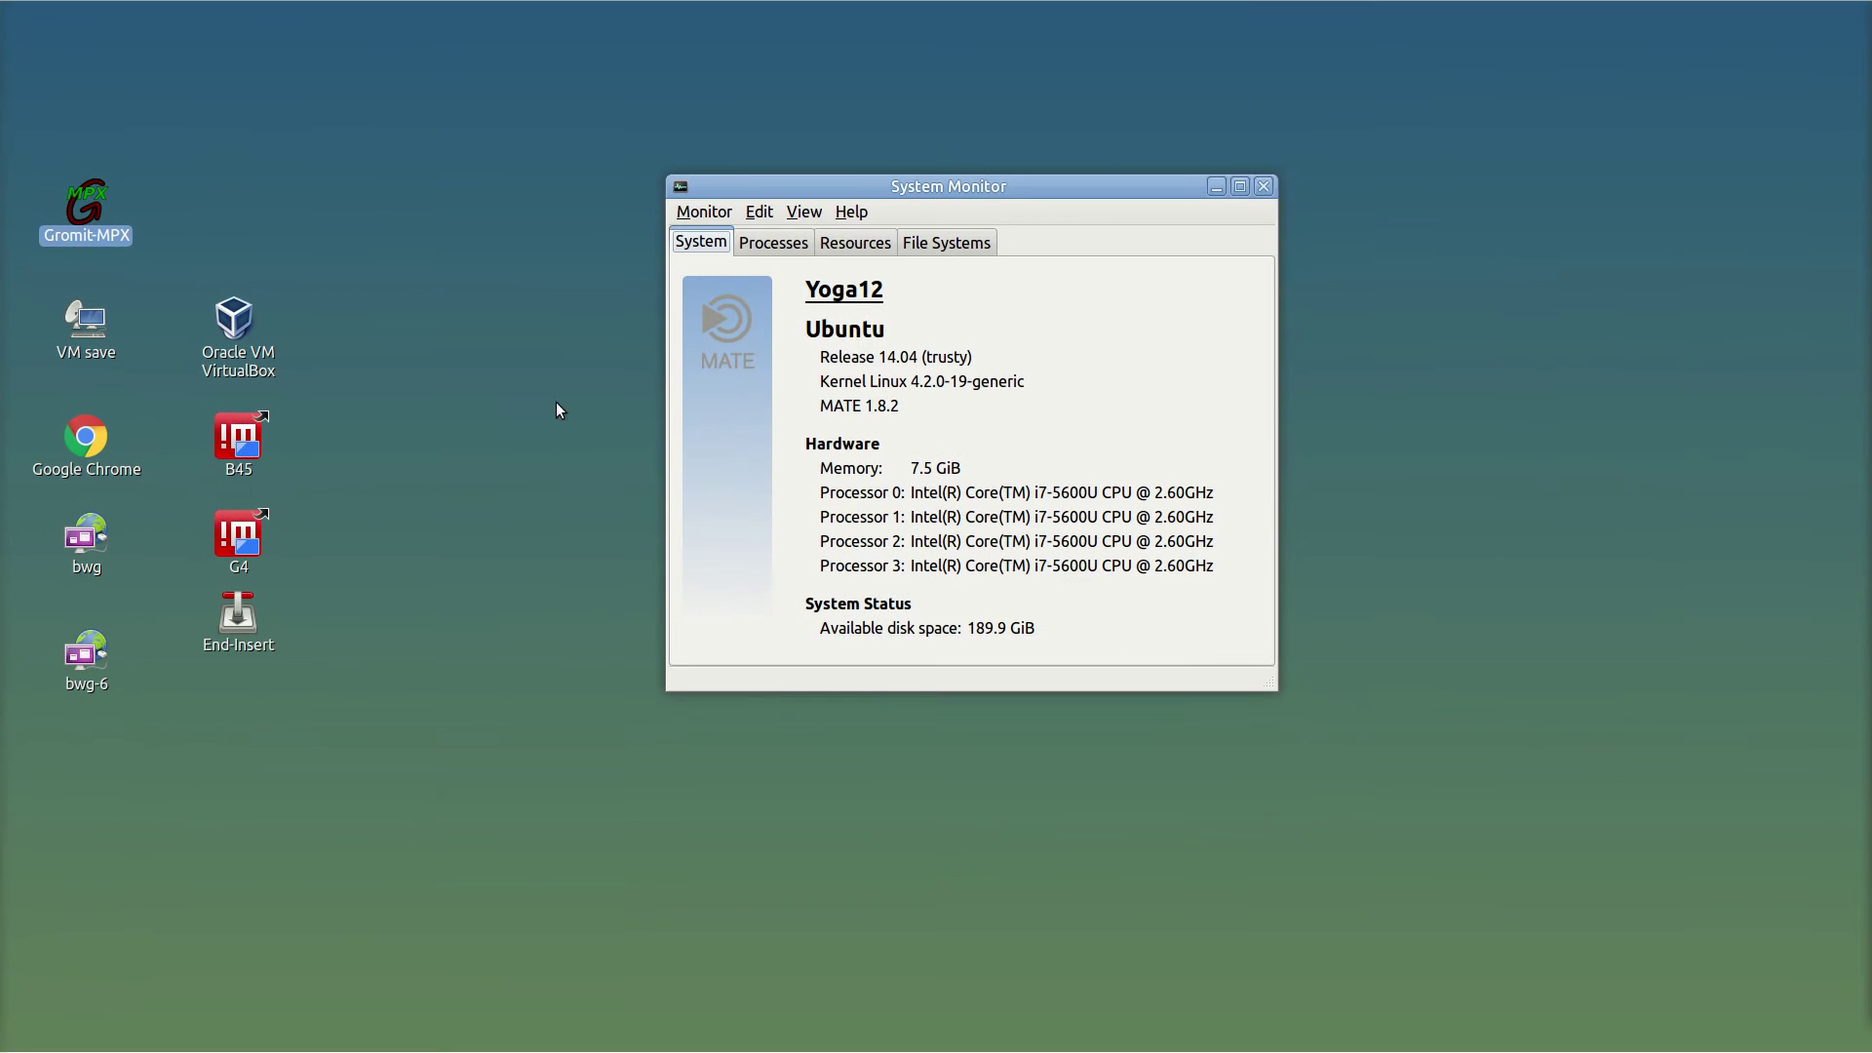
Launch Gromit-MPX and review the drawing commands offered by its tray icon
left_click(530, 341)
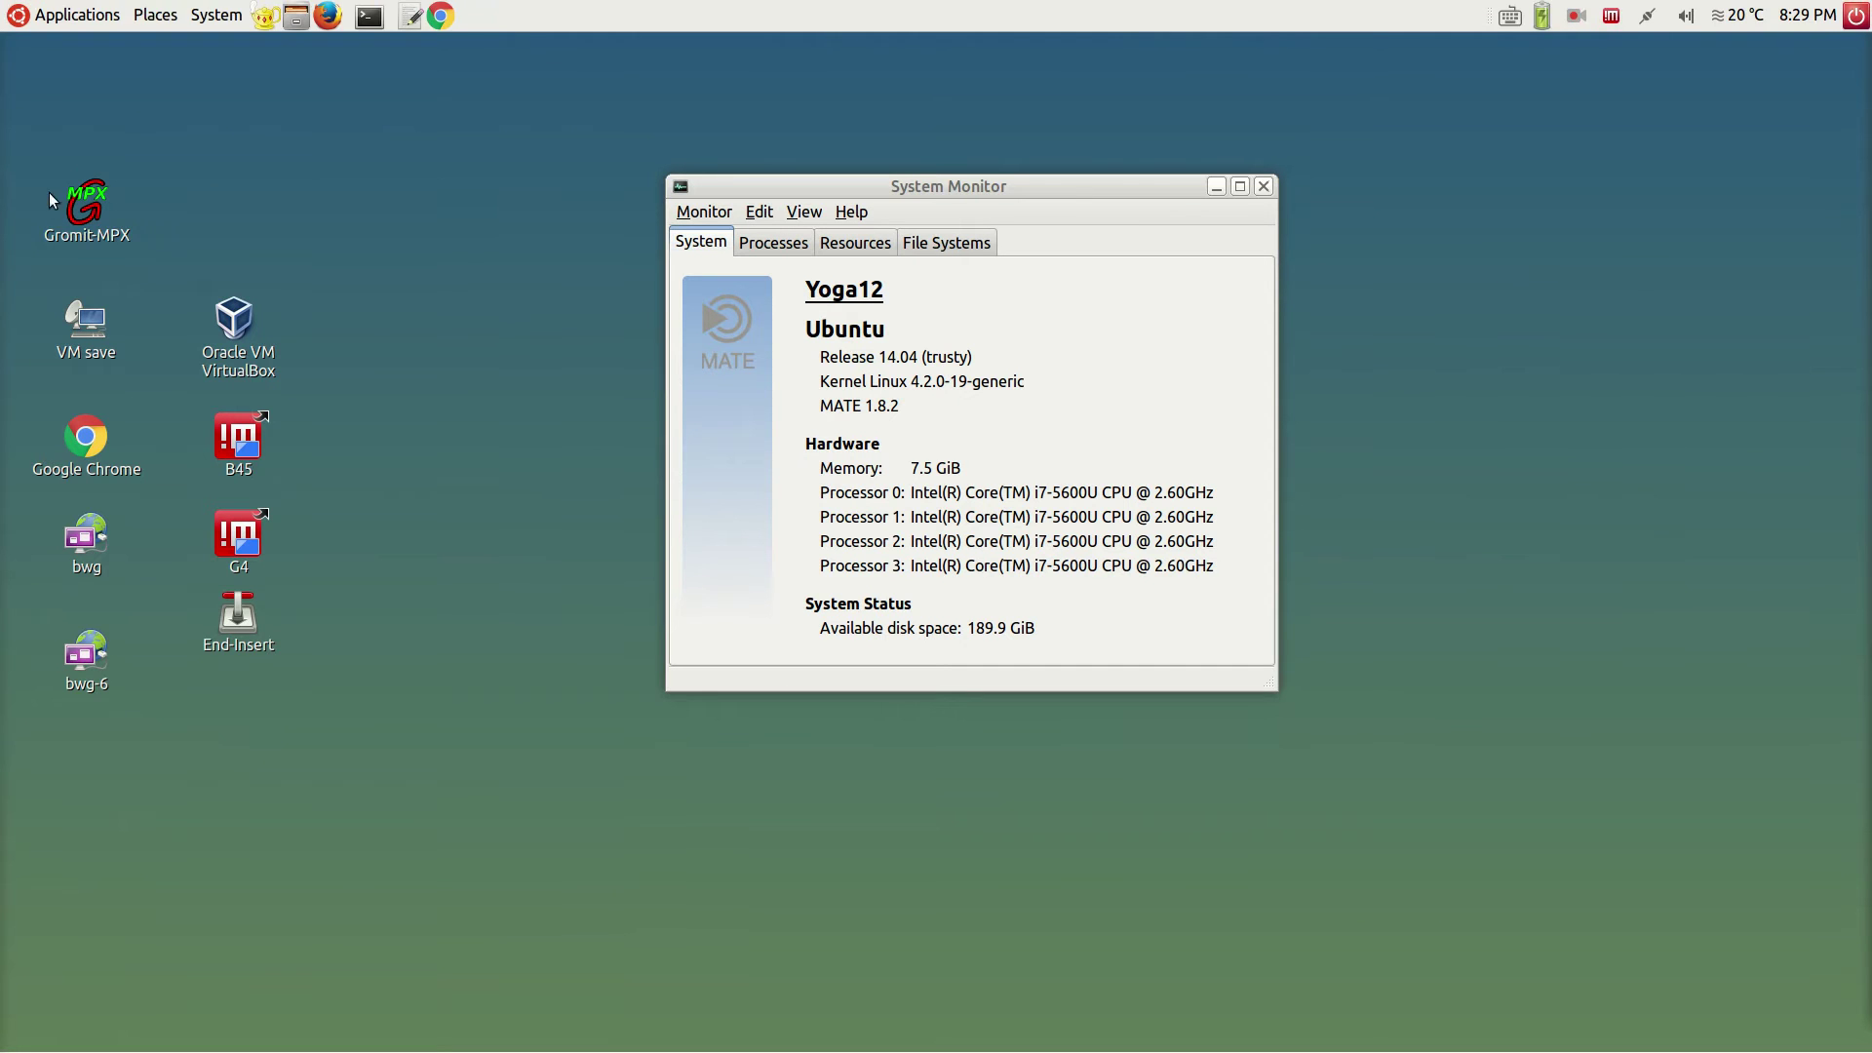
left_click(85, 205)
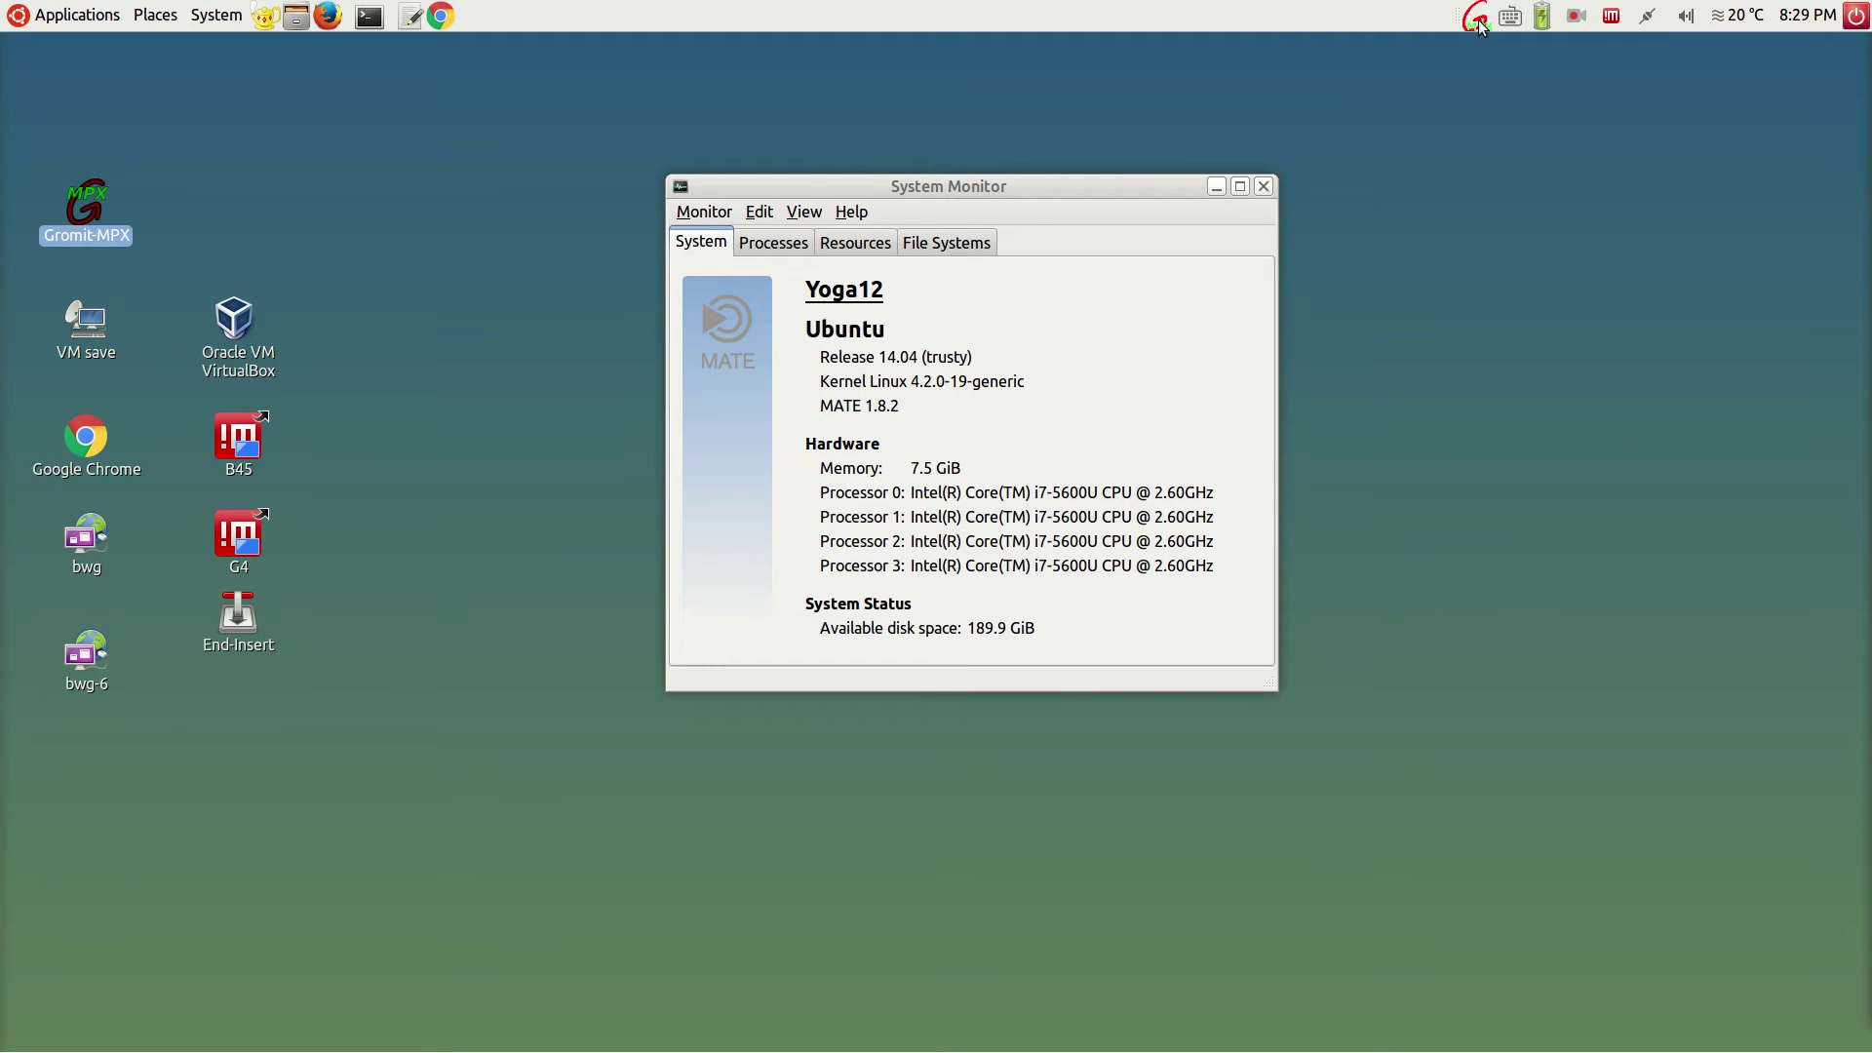
right_click(1475, 17)
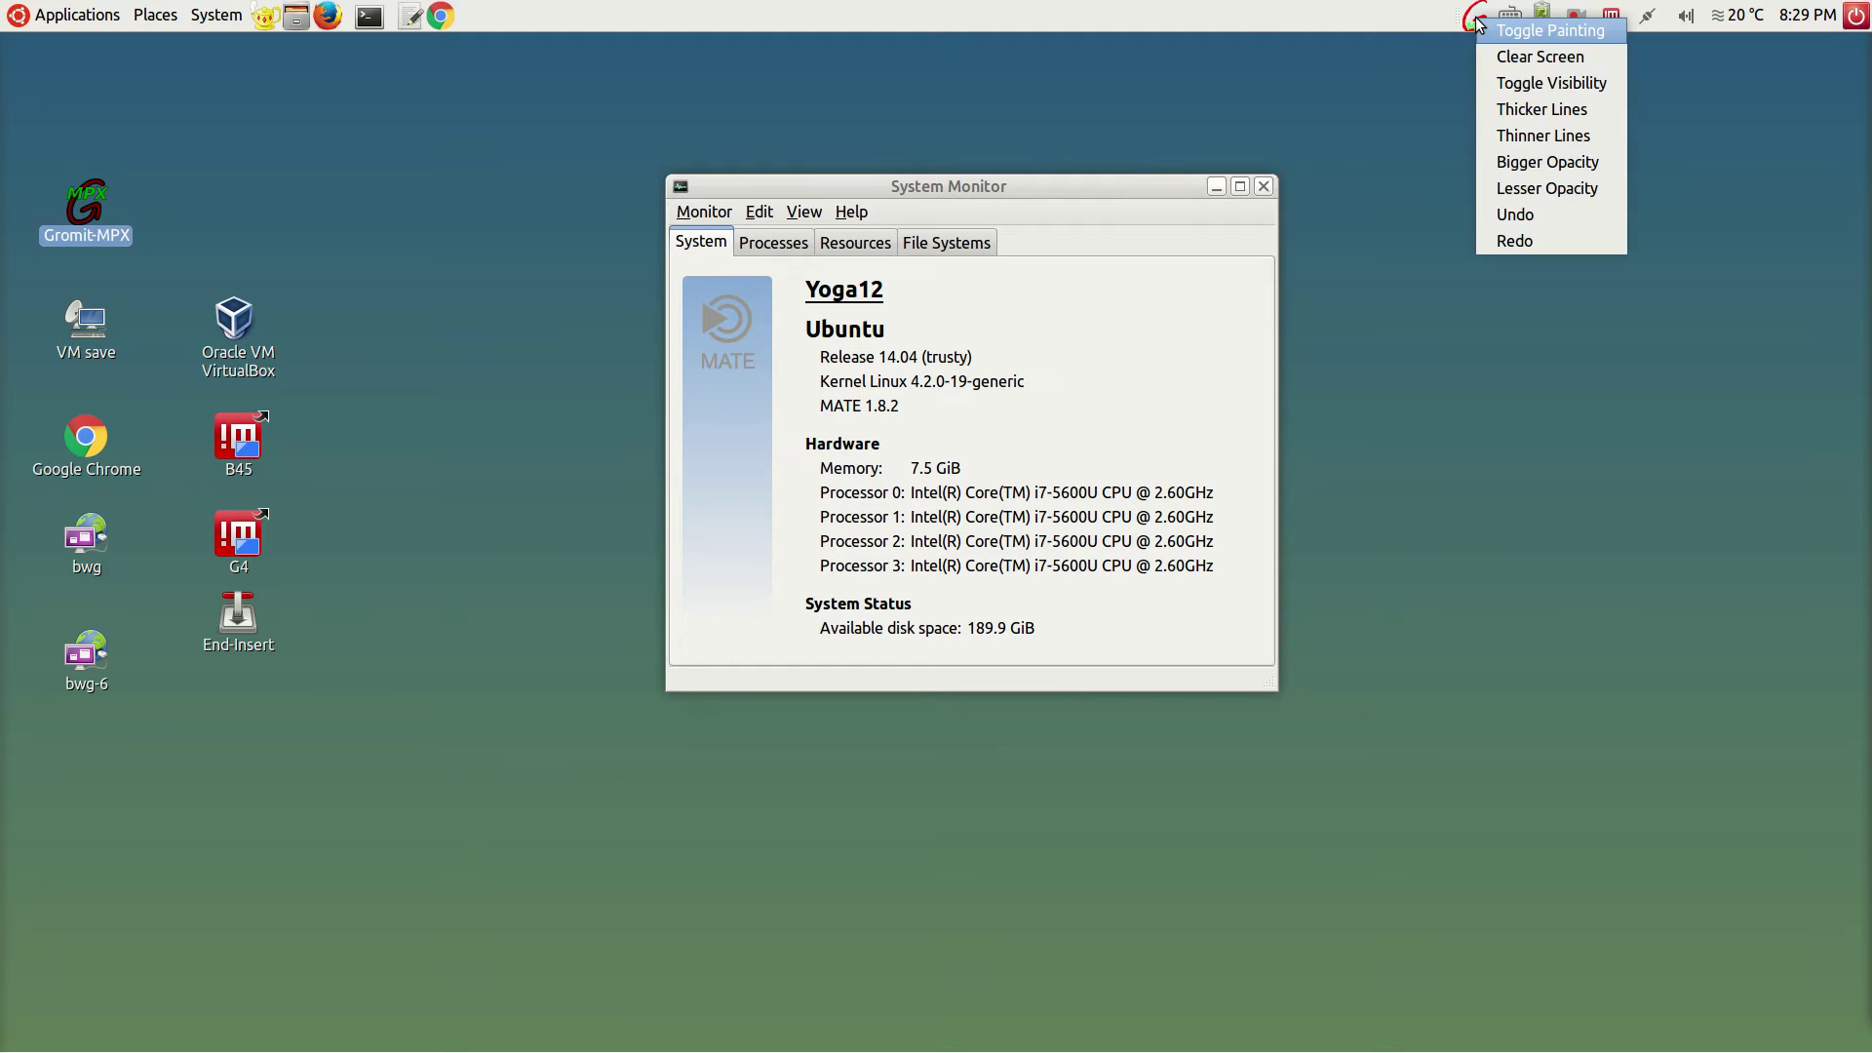
left_click(1462, 14)
Quit Gromit-MPX from its tray icon
right_click(1467, 20)
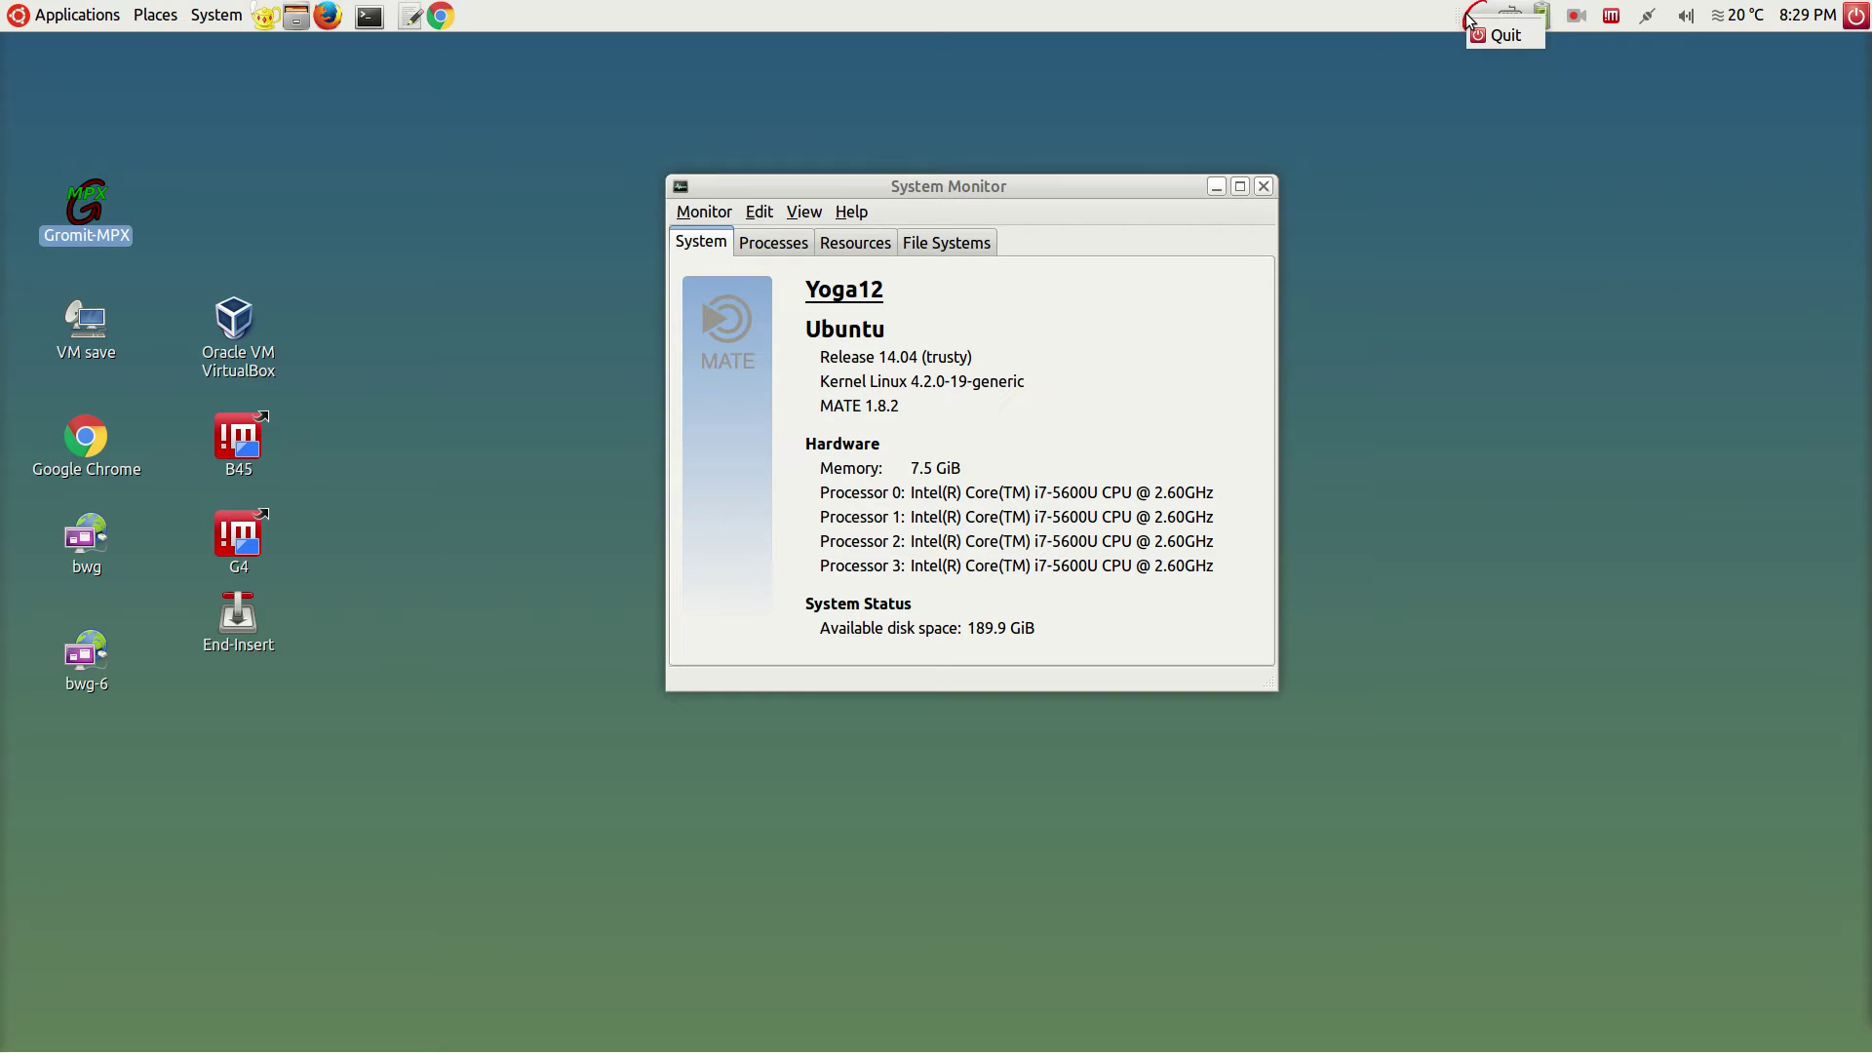
left_click(1381, 14)
right_click(1470, 18)
right_click(1472, 23)
left_click(1497, 42)
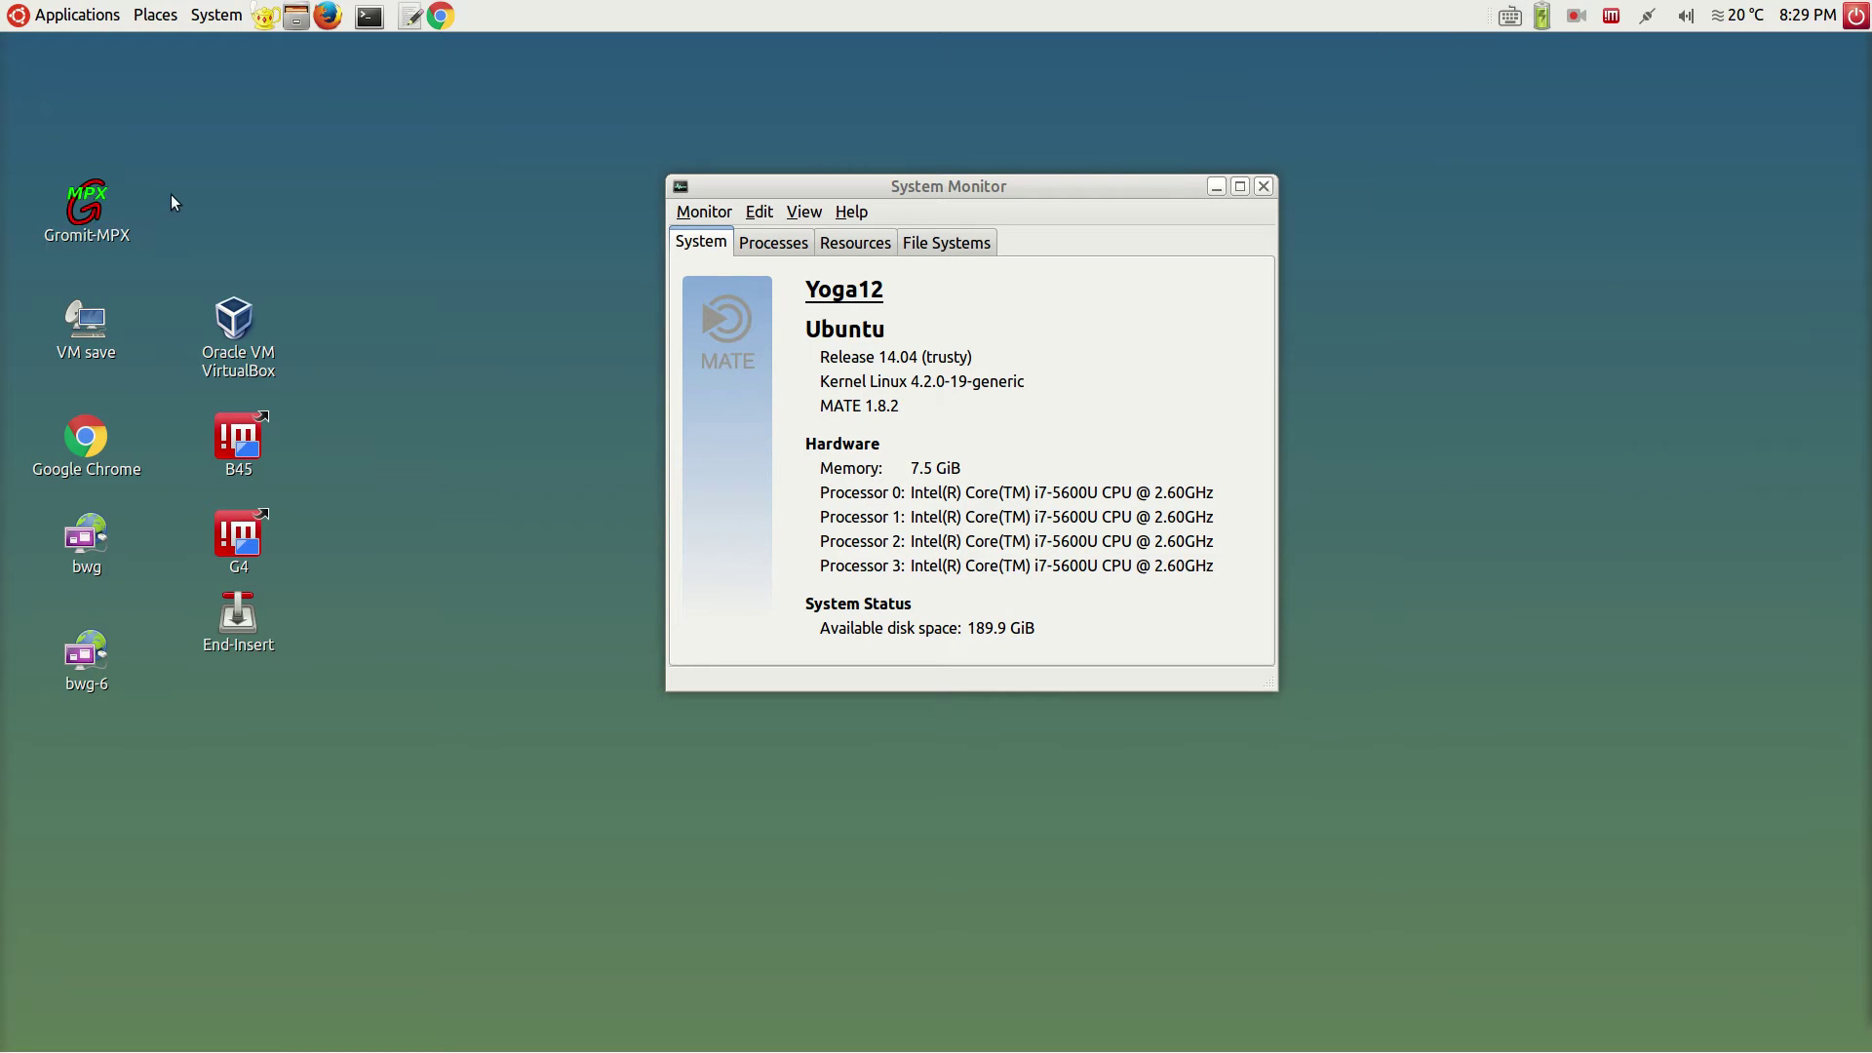
Launch Gromit-MPX again and switch to the workspace where gromit-mpx.cfg is open in Geany
double_click(95, 214)
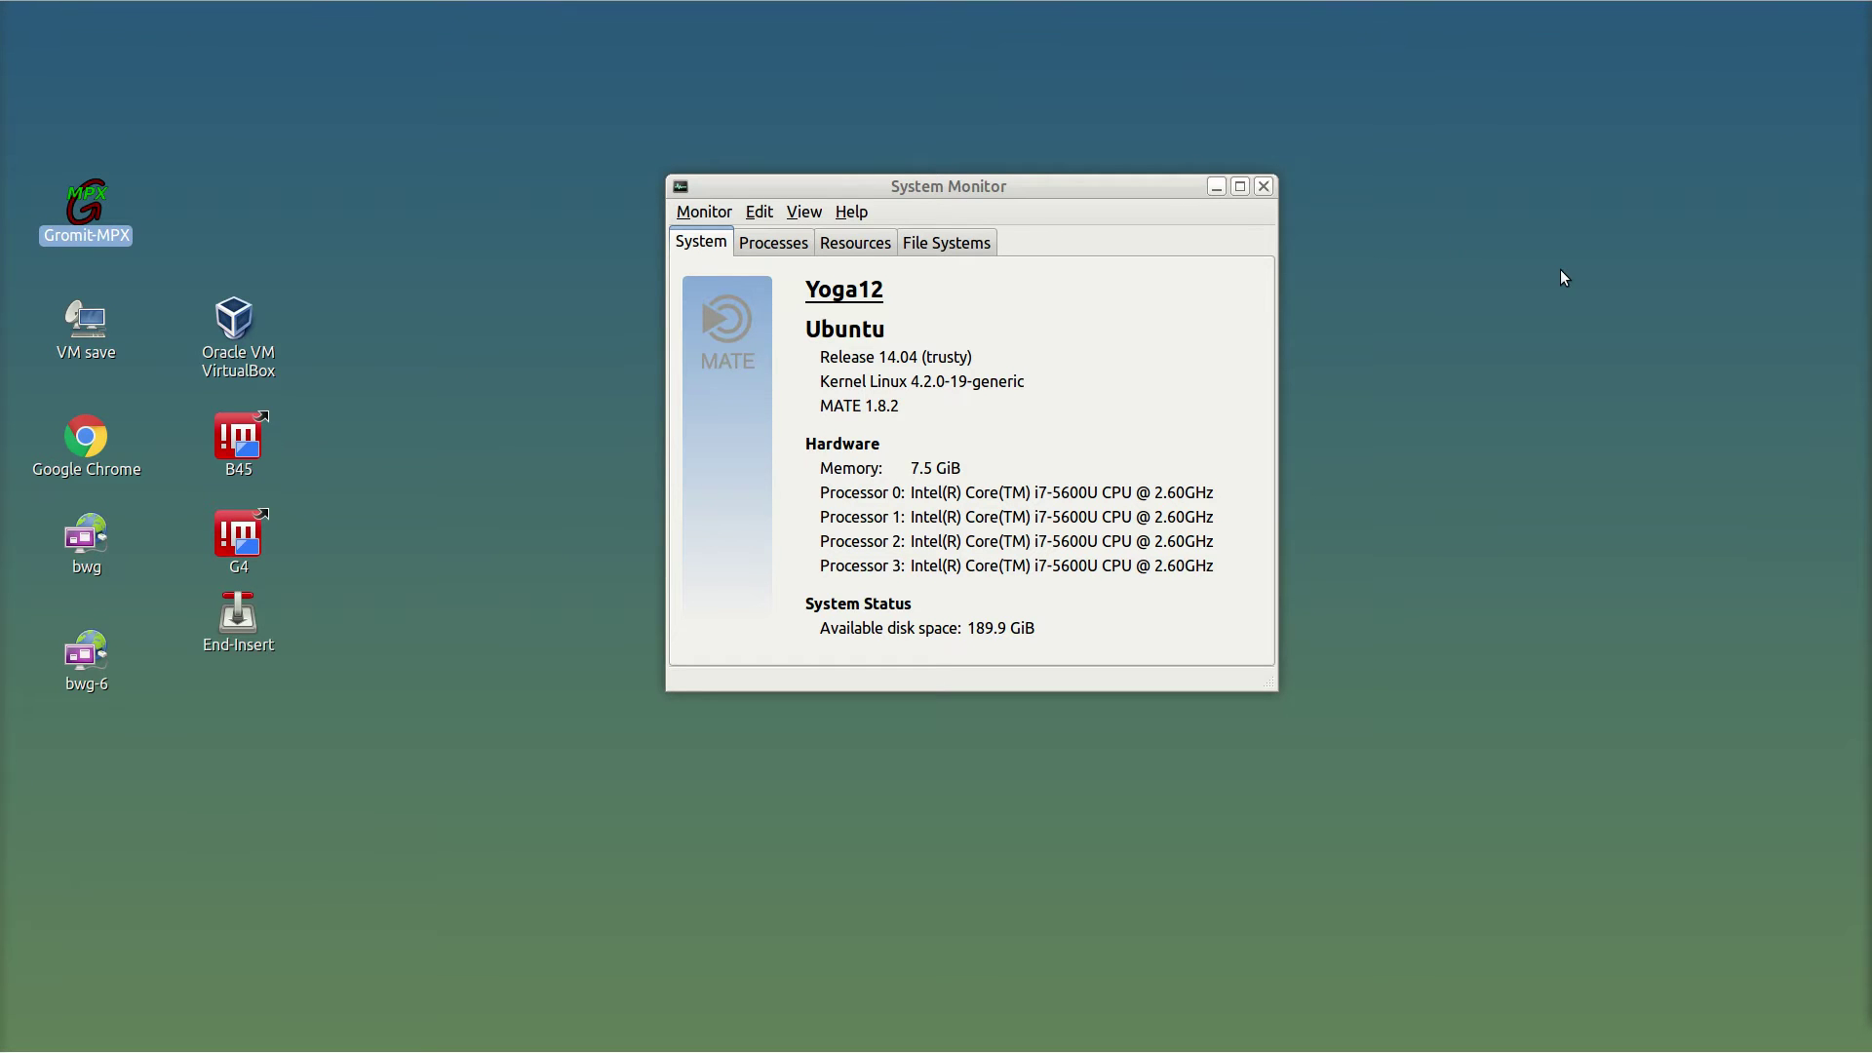
left_click_drag(423, 125, 1209, 254)
key("ctrl+alt+Left")
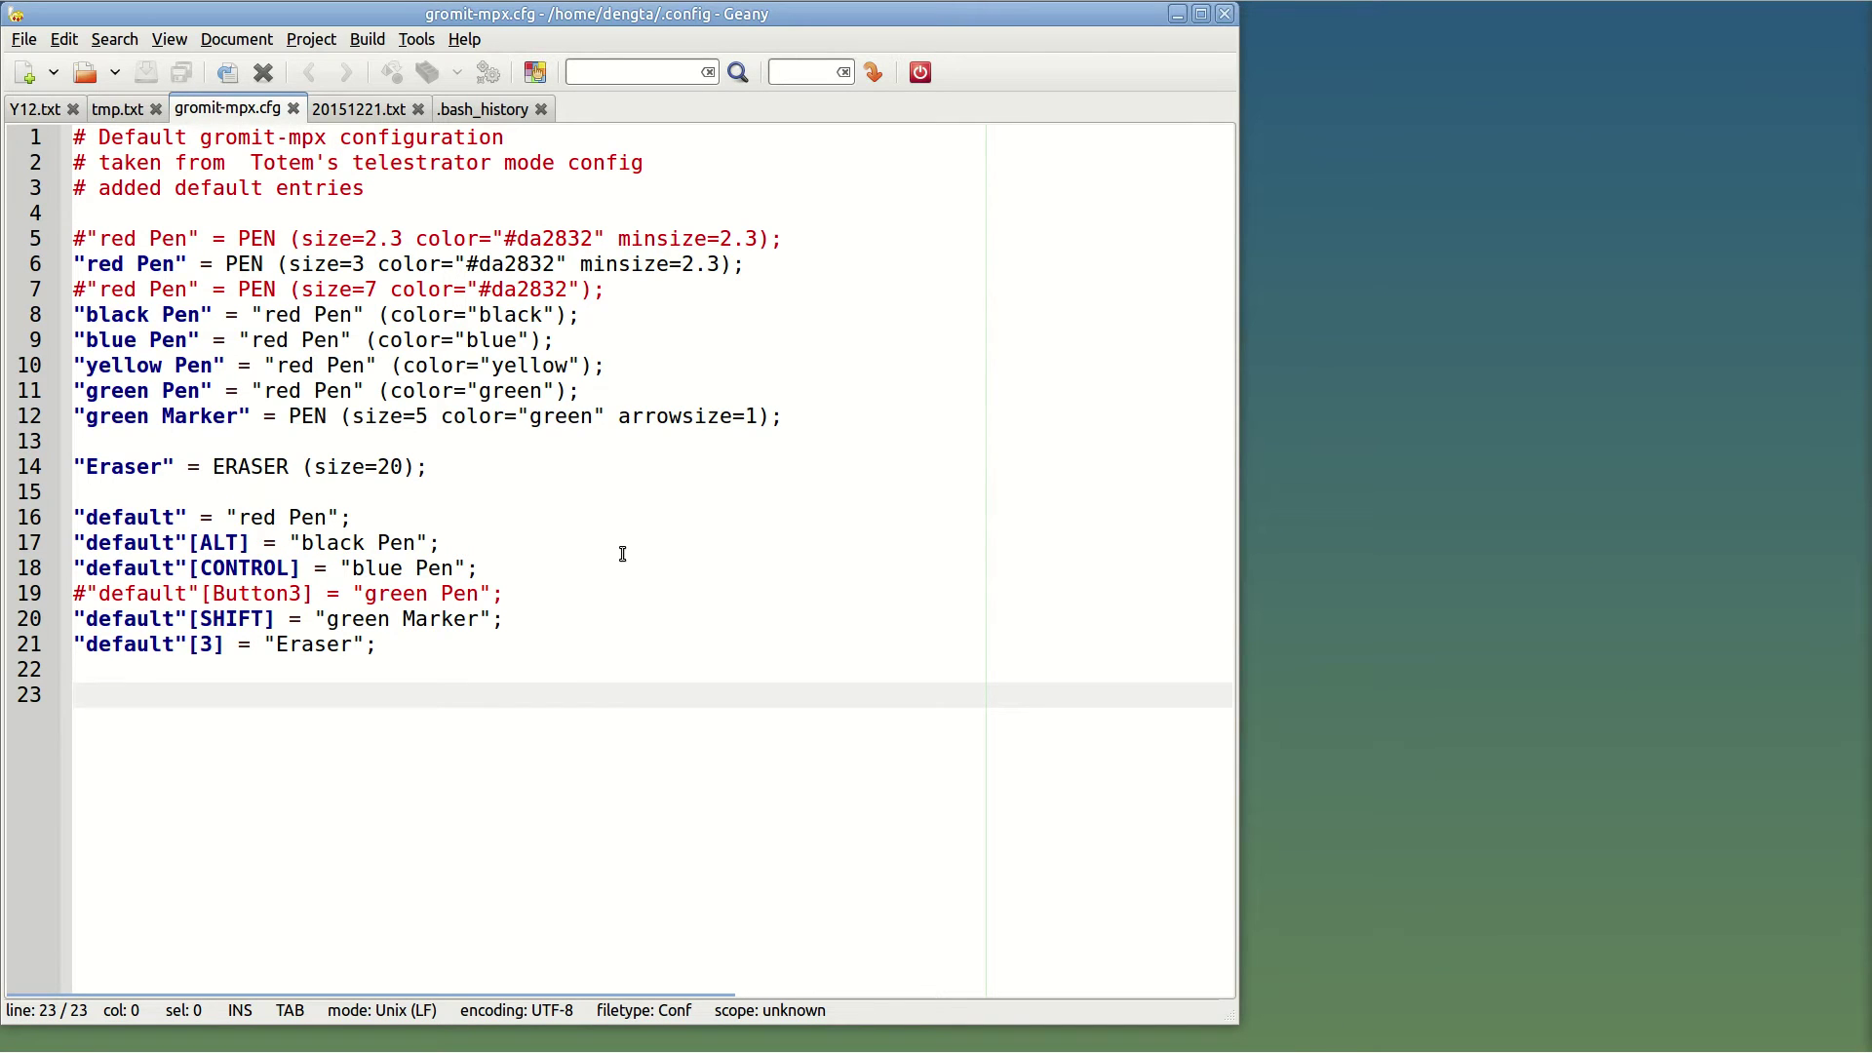
Start painting, draw a red stroke beside the Eraser entry and circle the default "red Pen" line in red
key("F9")
left_click_drag(560, 490, 1020, 419)
mouse_move(78, 517)
left_mouse_down()
mouse_move(378, 524)
mouse_move(108, 487)
mouse_move(48, 519)
left_mouse_up()
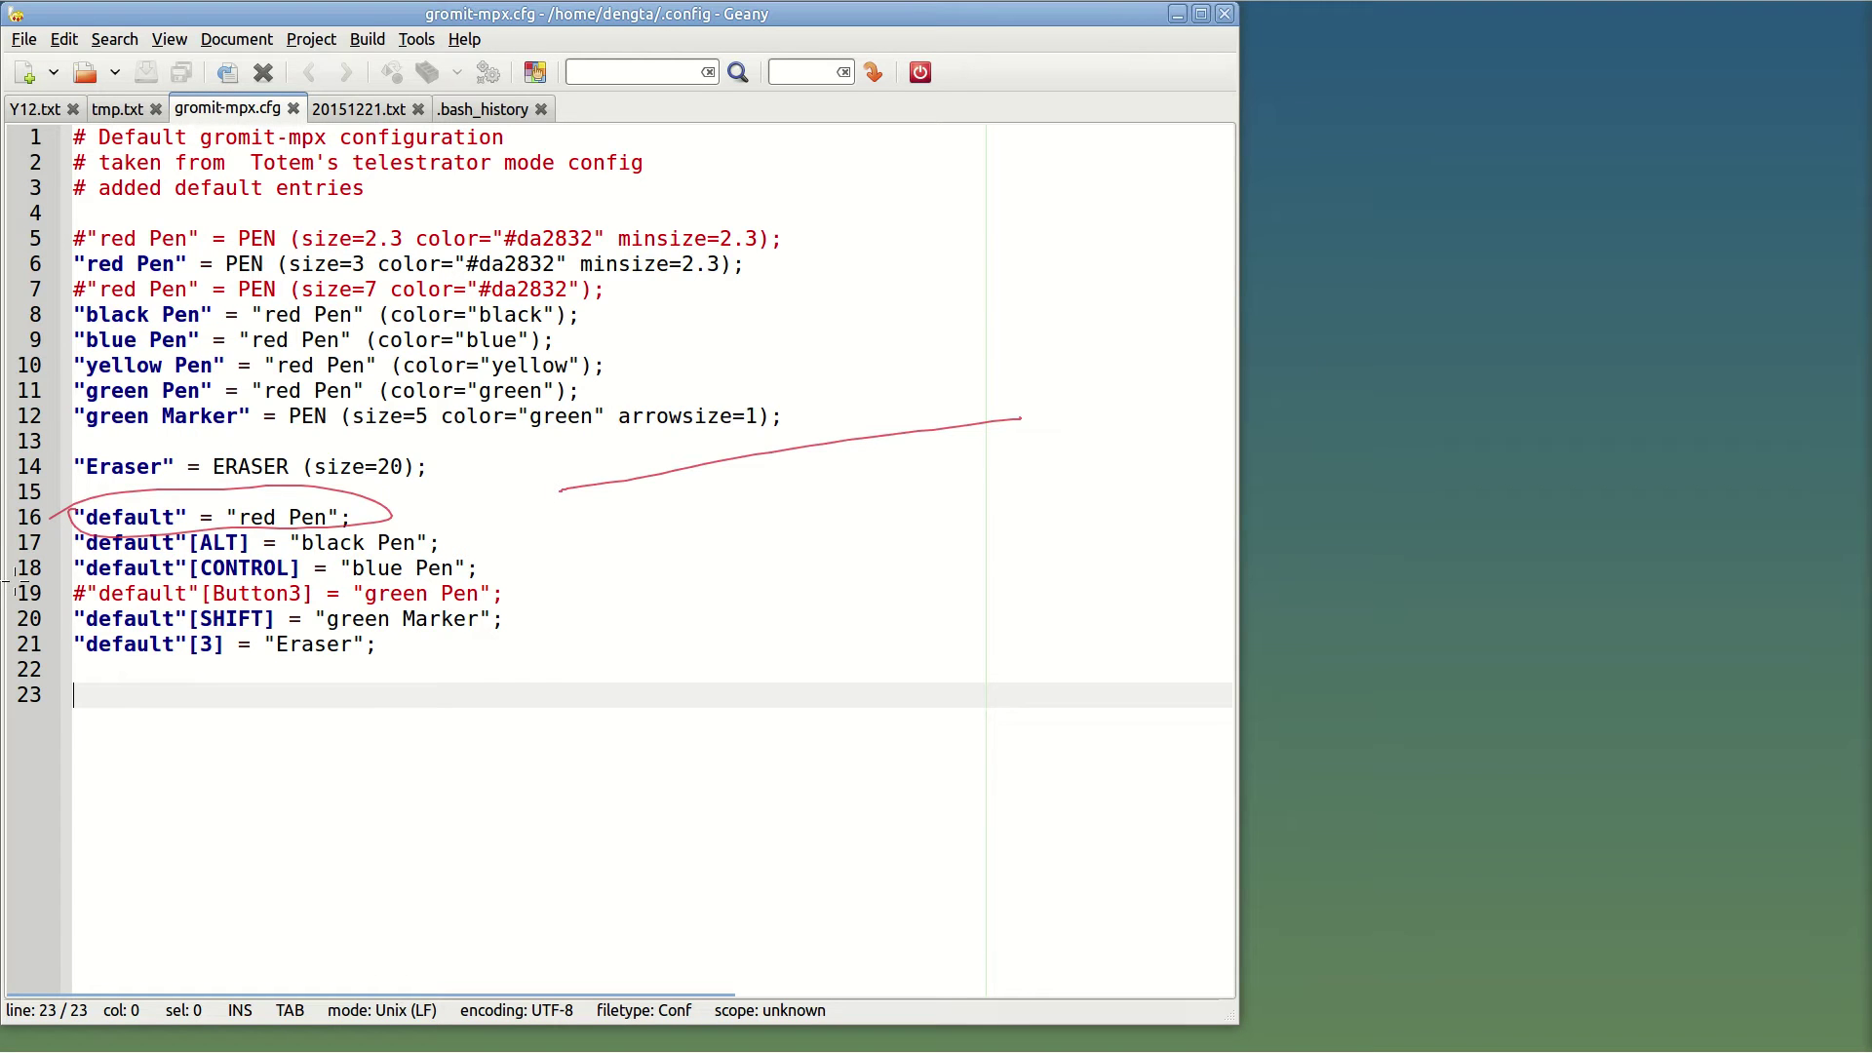
Draw a black circle beside the default entries, a blue stroke below it and a green marker arrow across it
mouse_move(673, 535)
left_mouse_down()
mouse_move(660, 718)
mouse_move(819, 535)
mouse_move(683, 527)
left_mouse_up()
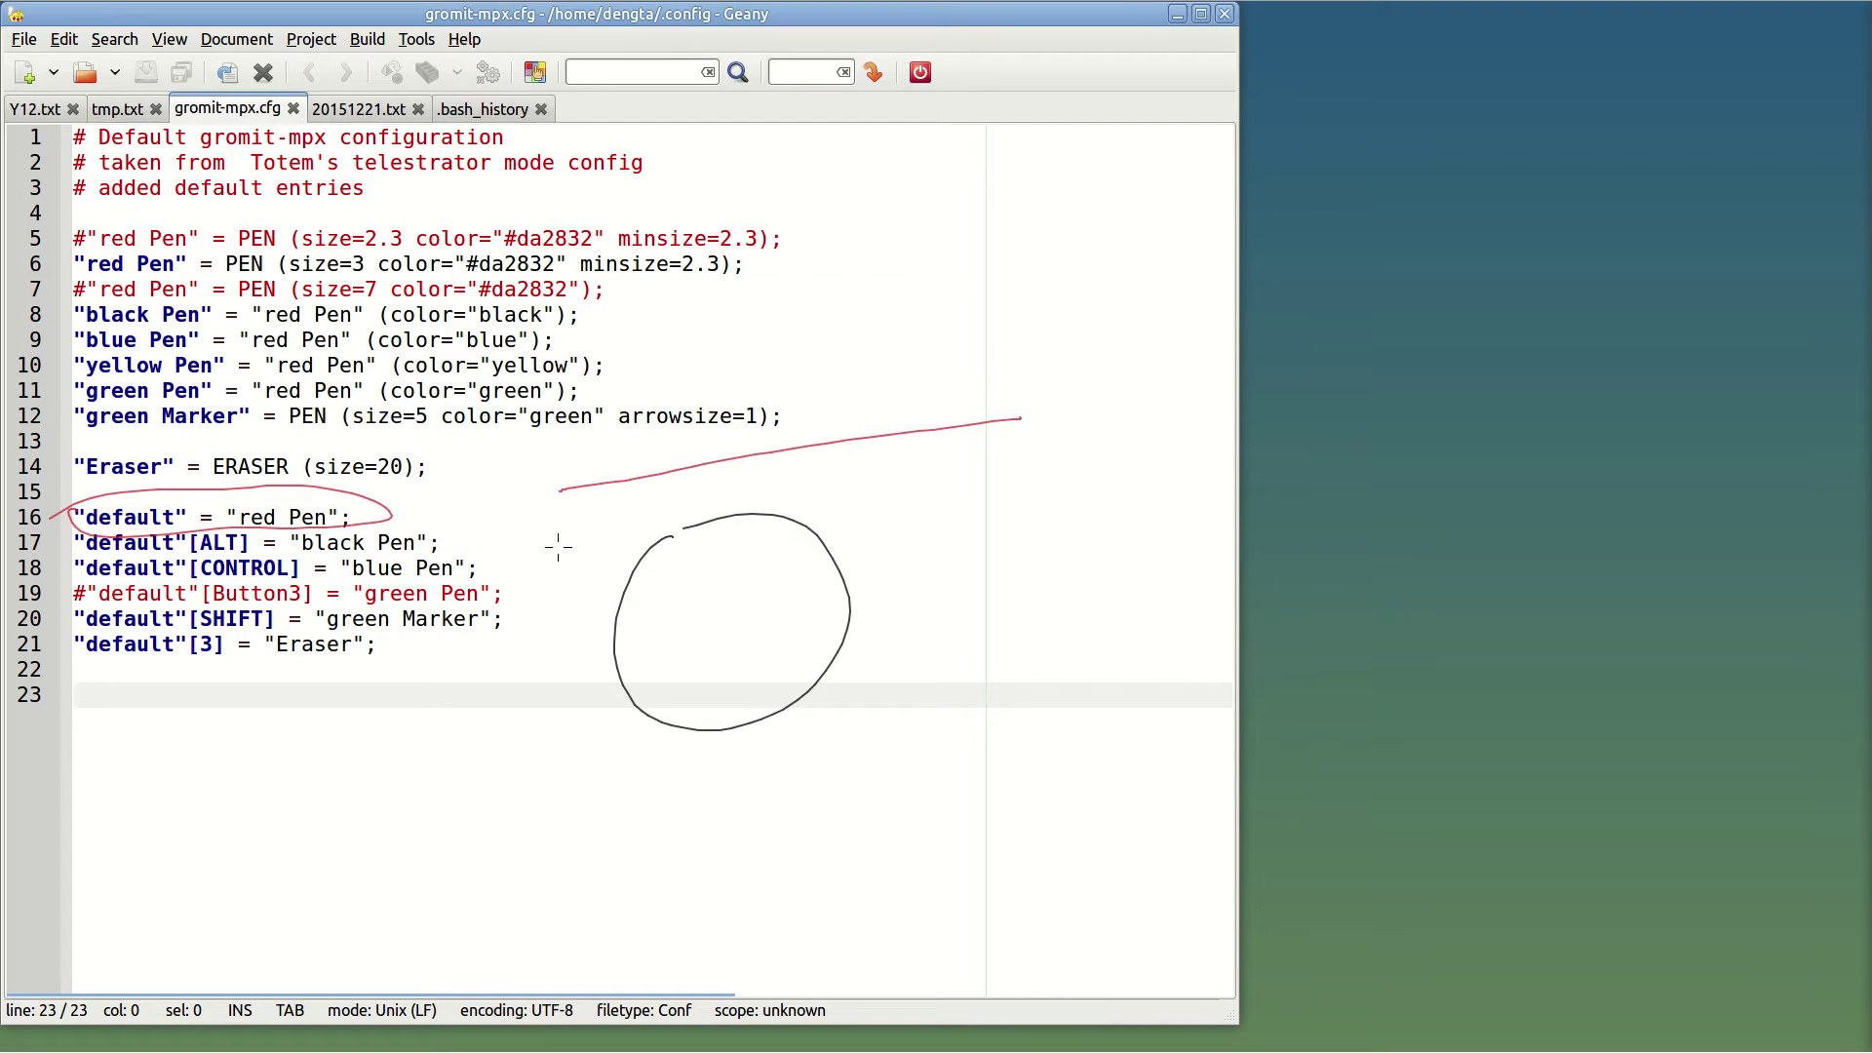
mouse_move(612, 807)
left_mouse_down()
mouse_move(833, 733)
mouse_move(1039, 583)
left_mouse_up()
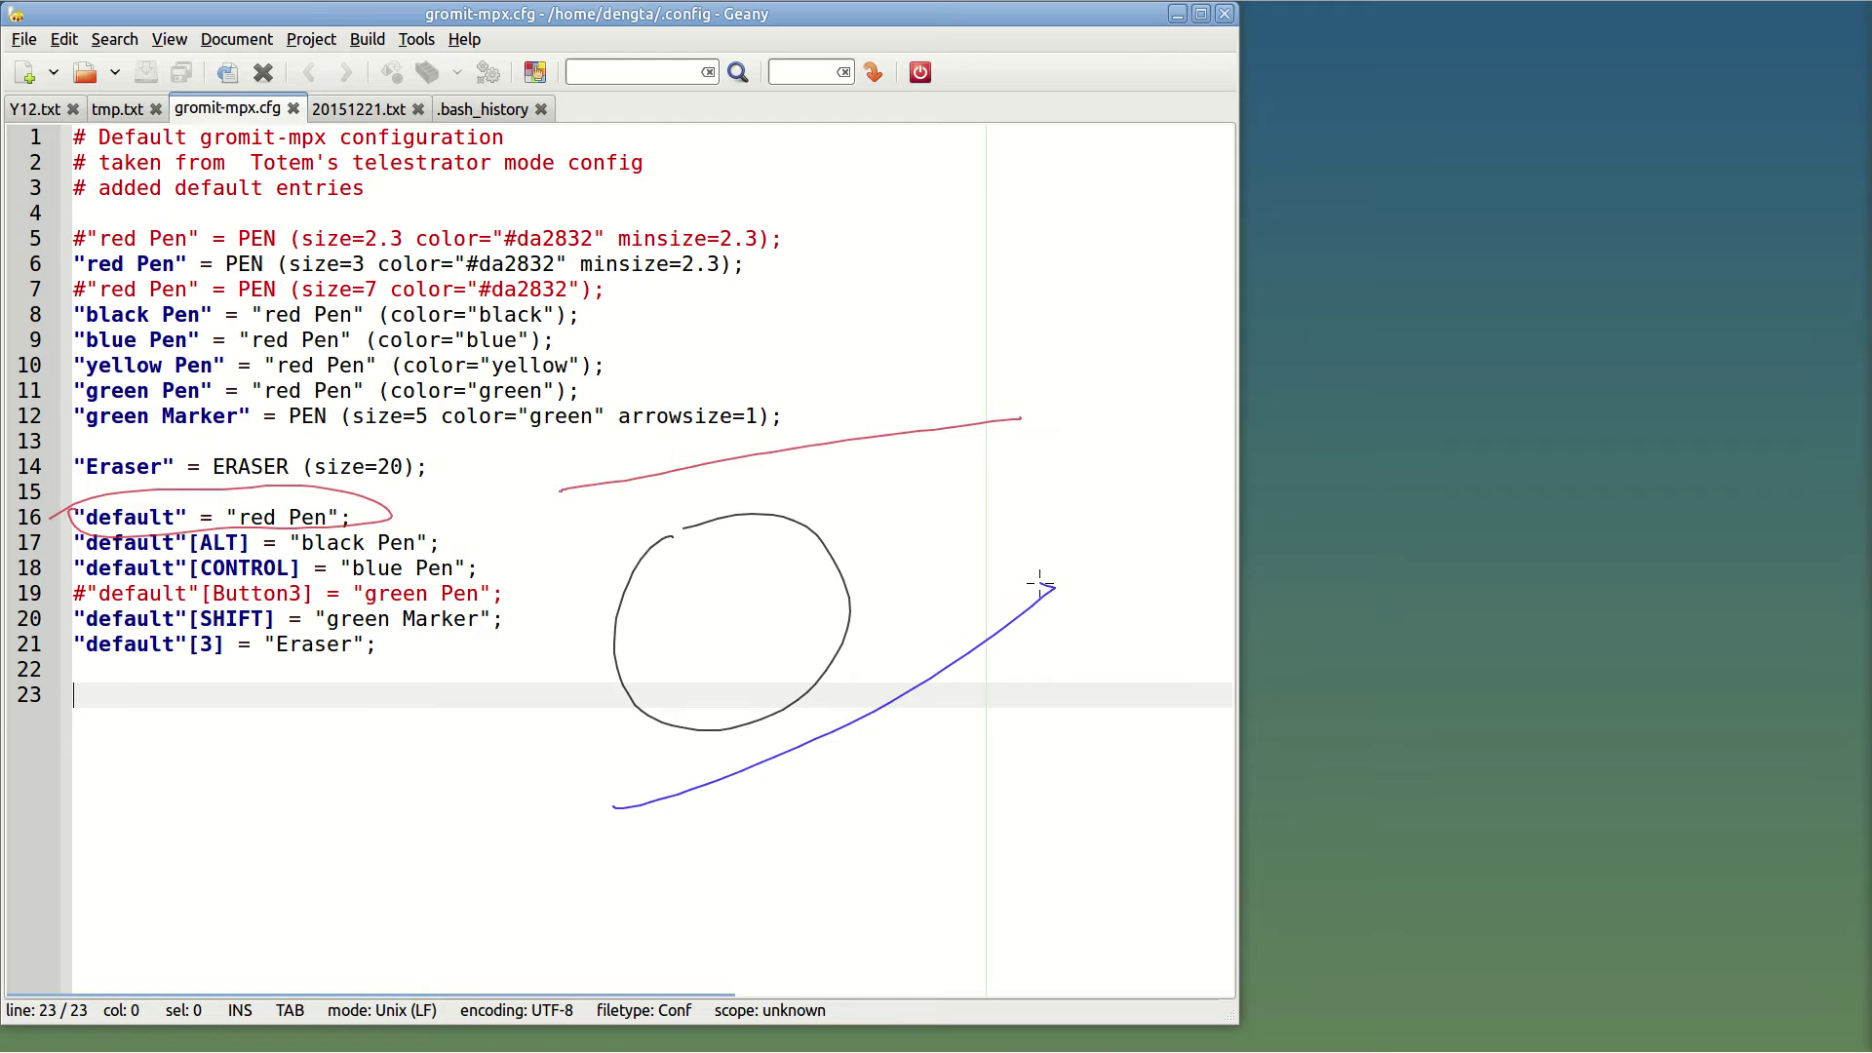
left_click_drag(346, 811, 983, 468)
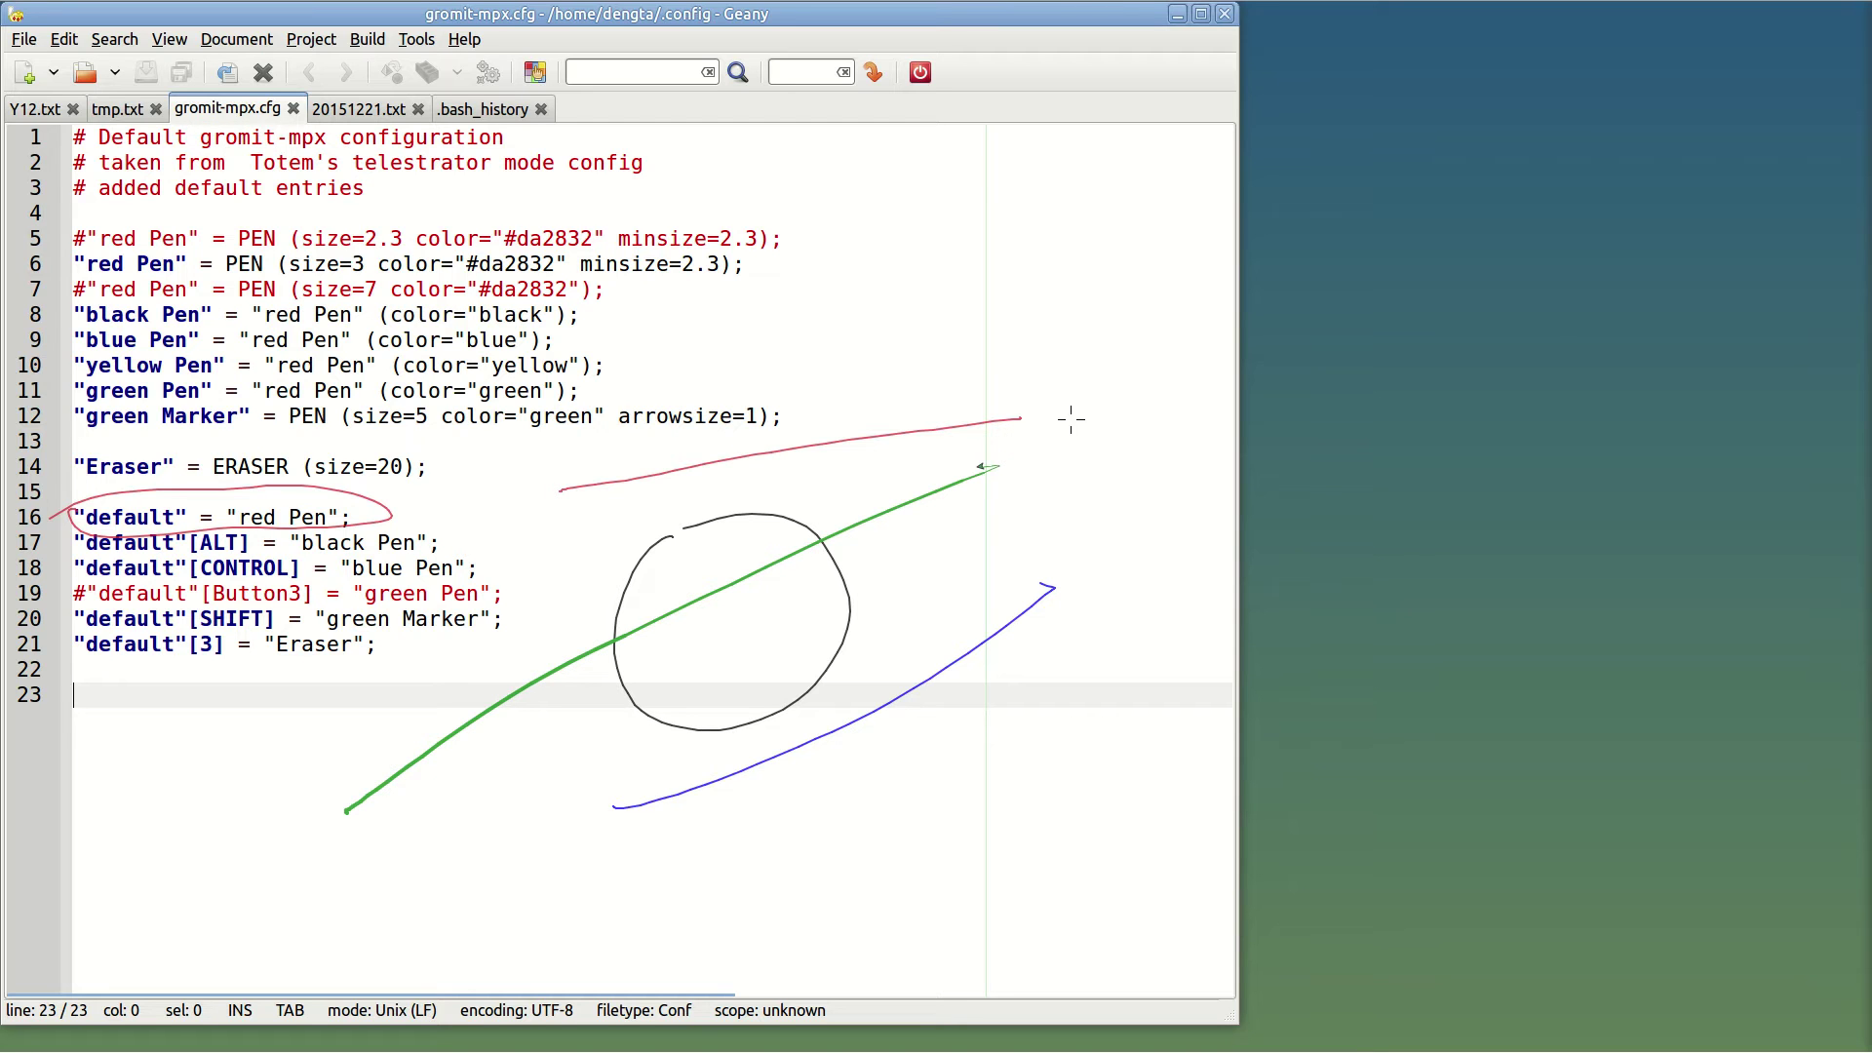
Erase the red stroke beside the Eraser entry and clear all remaining annotations from the screen
mouse_move(1024, 418)
left_mouse_down()
mouse_move(543, 493)
mouse_move(719, 452)
mouse_move(589, 459)
left_mouse_up()
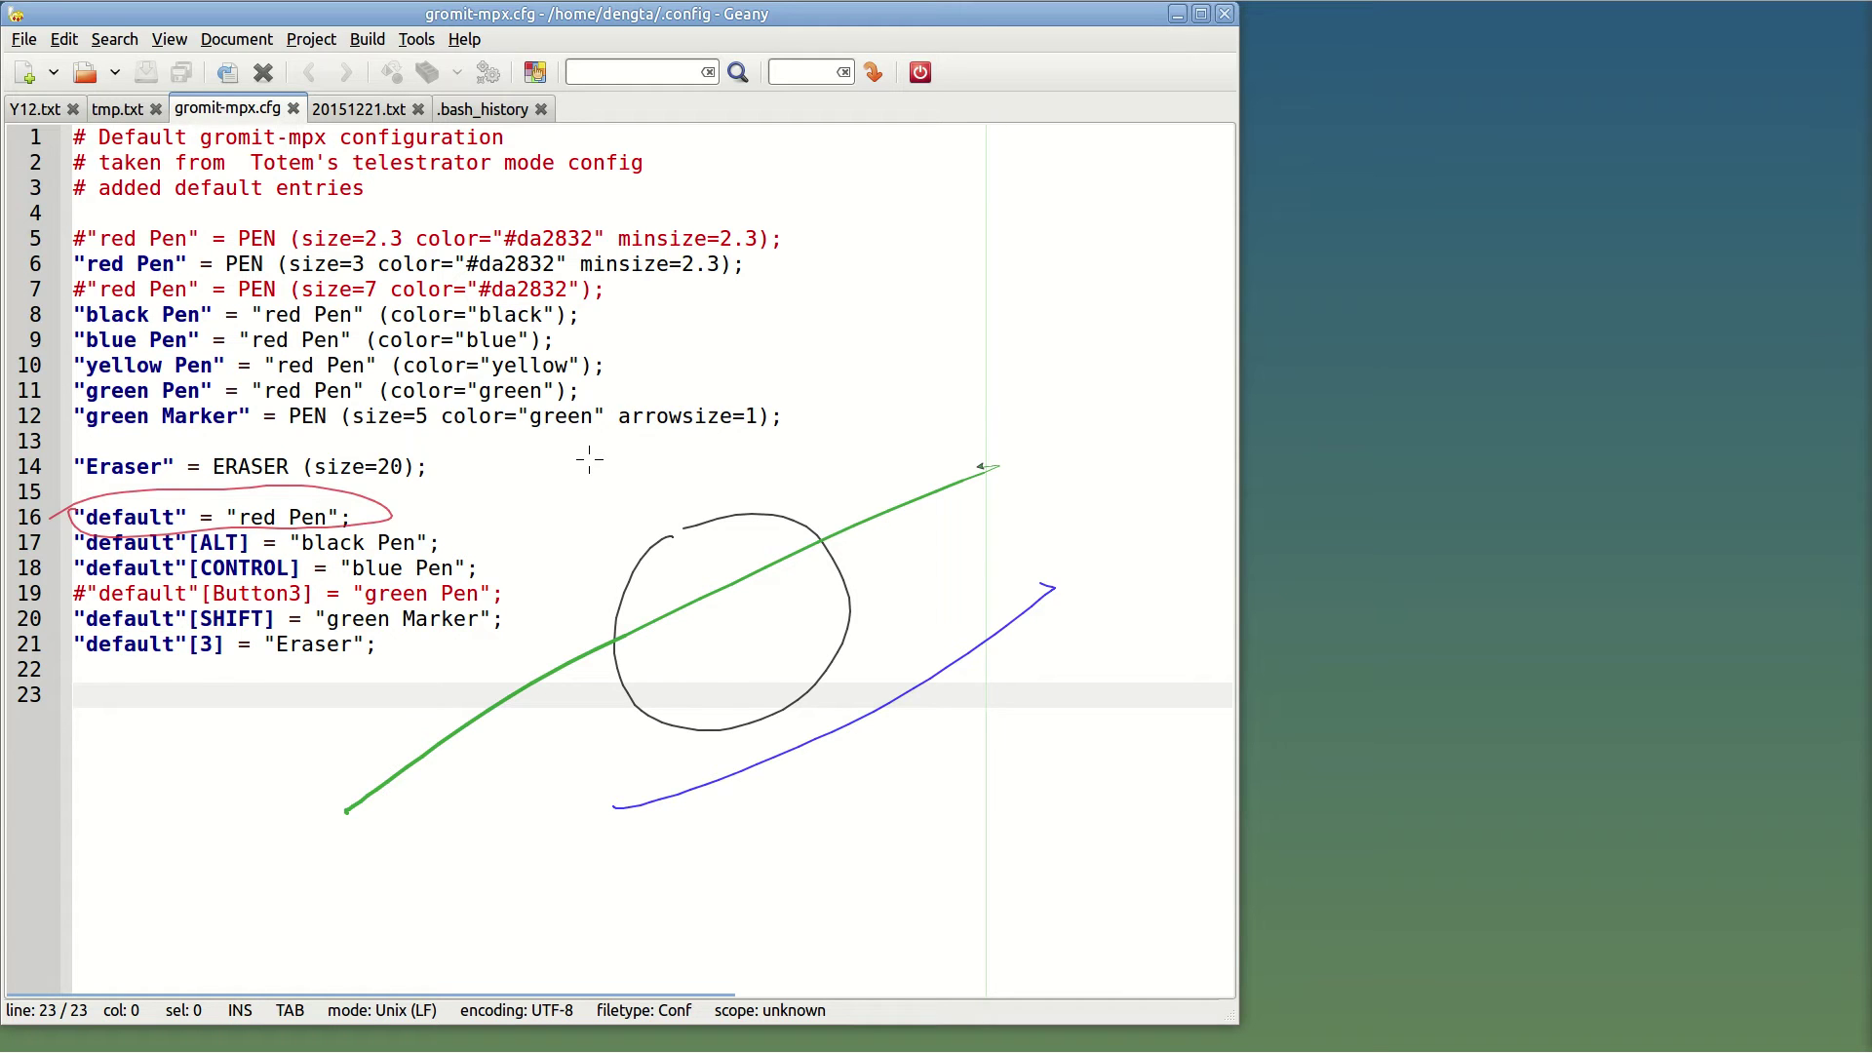
key("ctrl+F9")
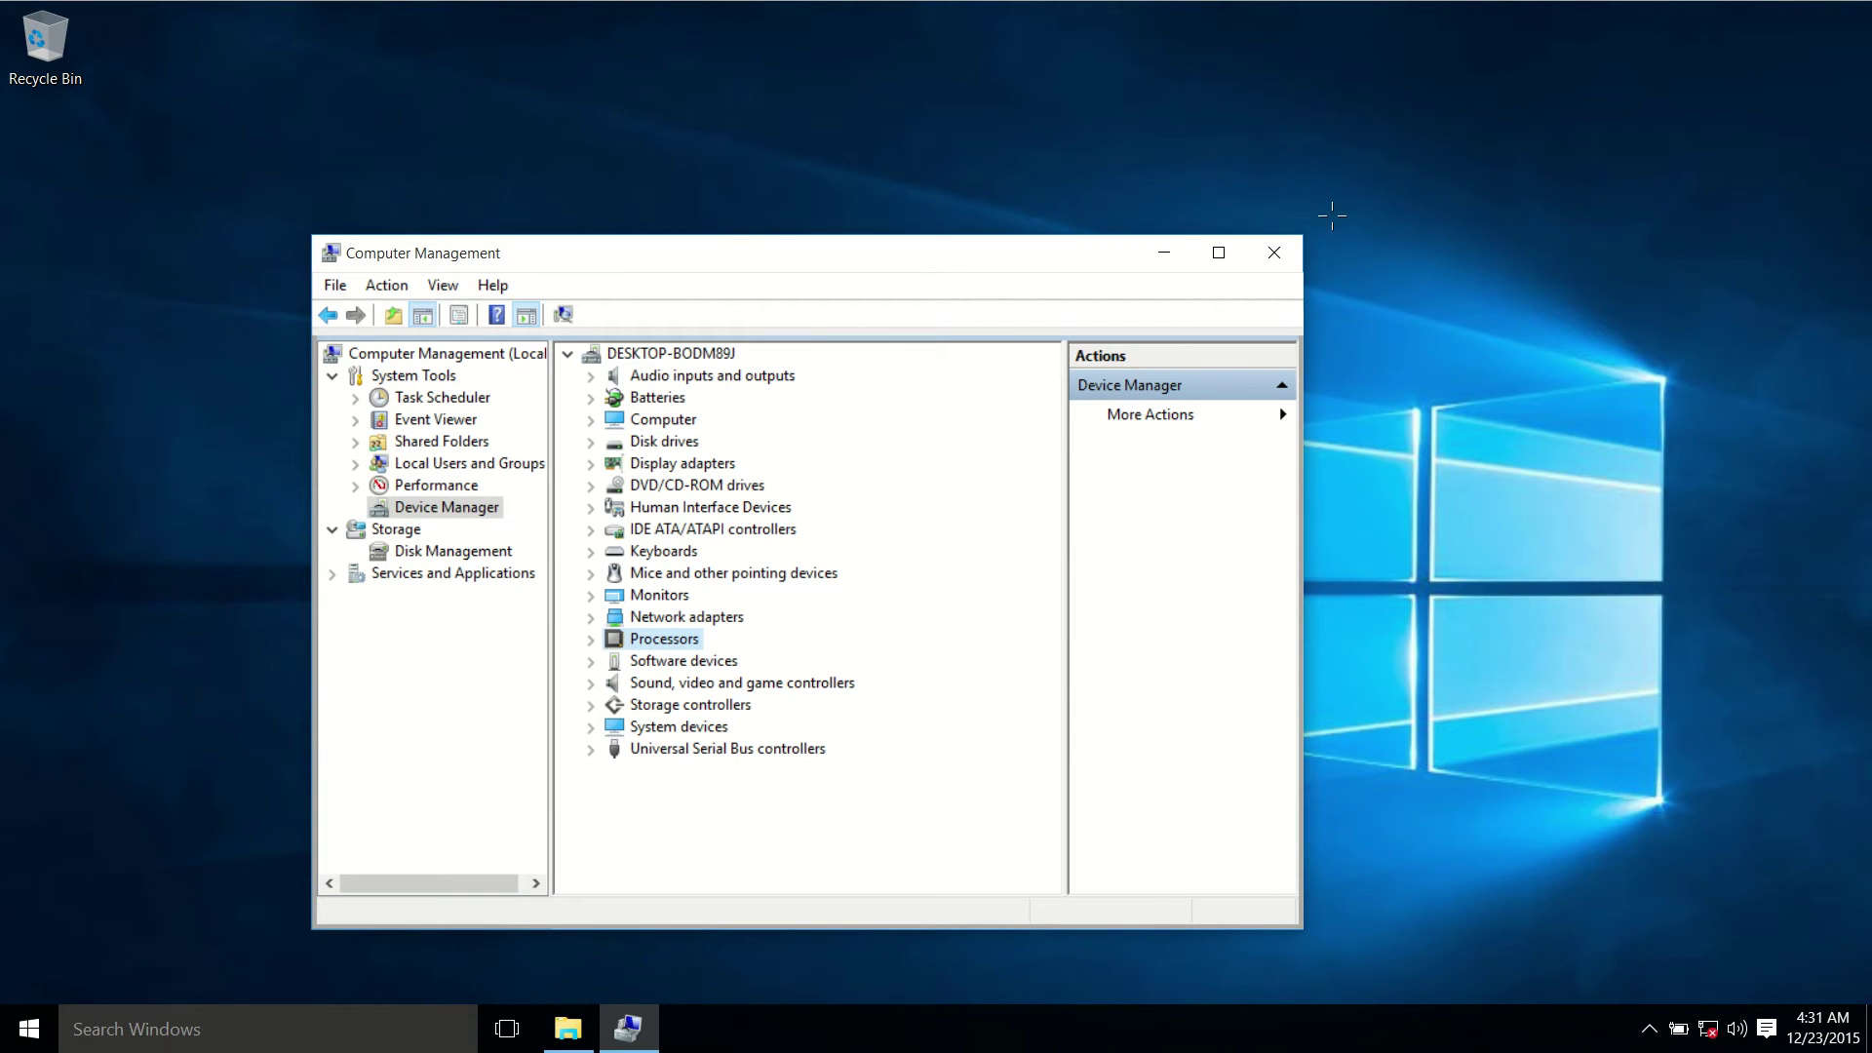
In the Windows 10 virtual machine, draw a red circle, hide it and move the Computer Management window up and to the right
mouse_move(1331, 216)
left_mouse_down()
mouse_move(1230, 351)
mouse_move(1115, 179)
left_mouse_up()
key("Escape")
left_click_drag(959, 259, 1211, 139)
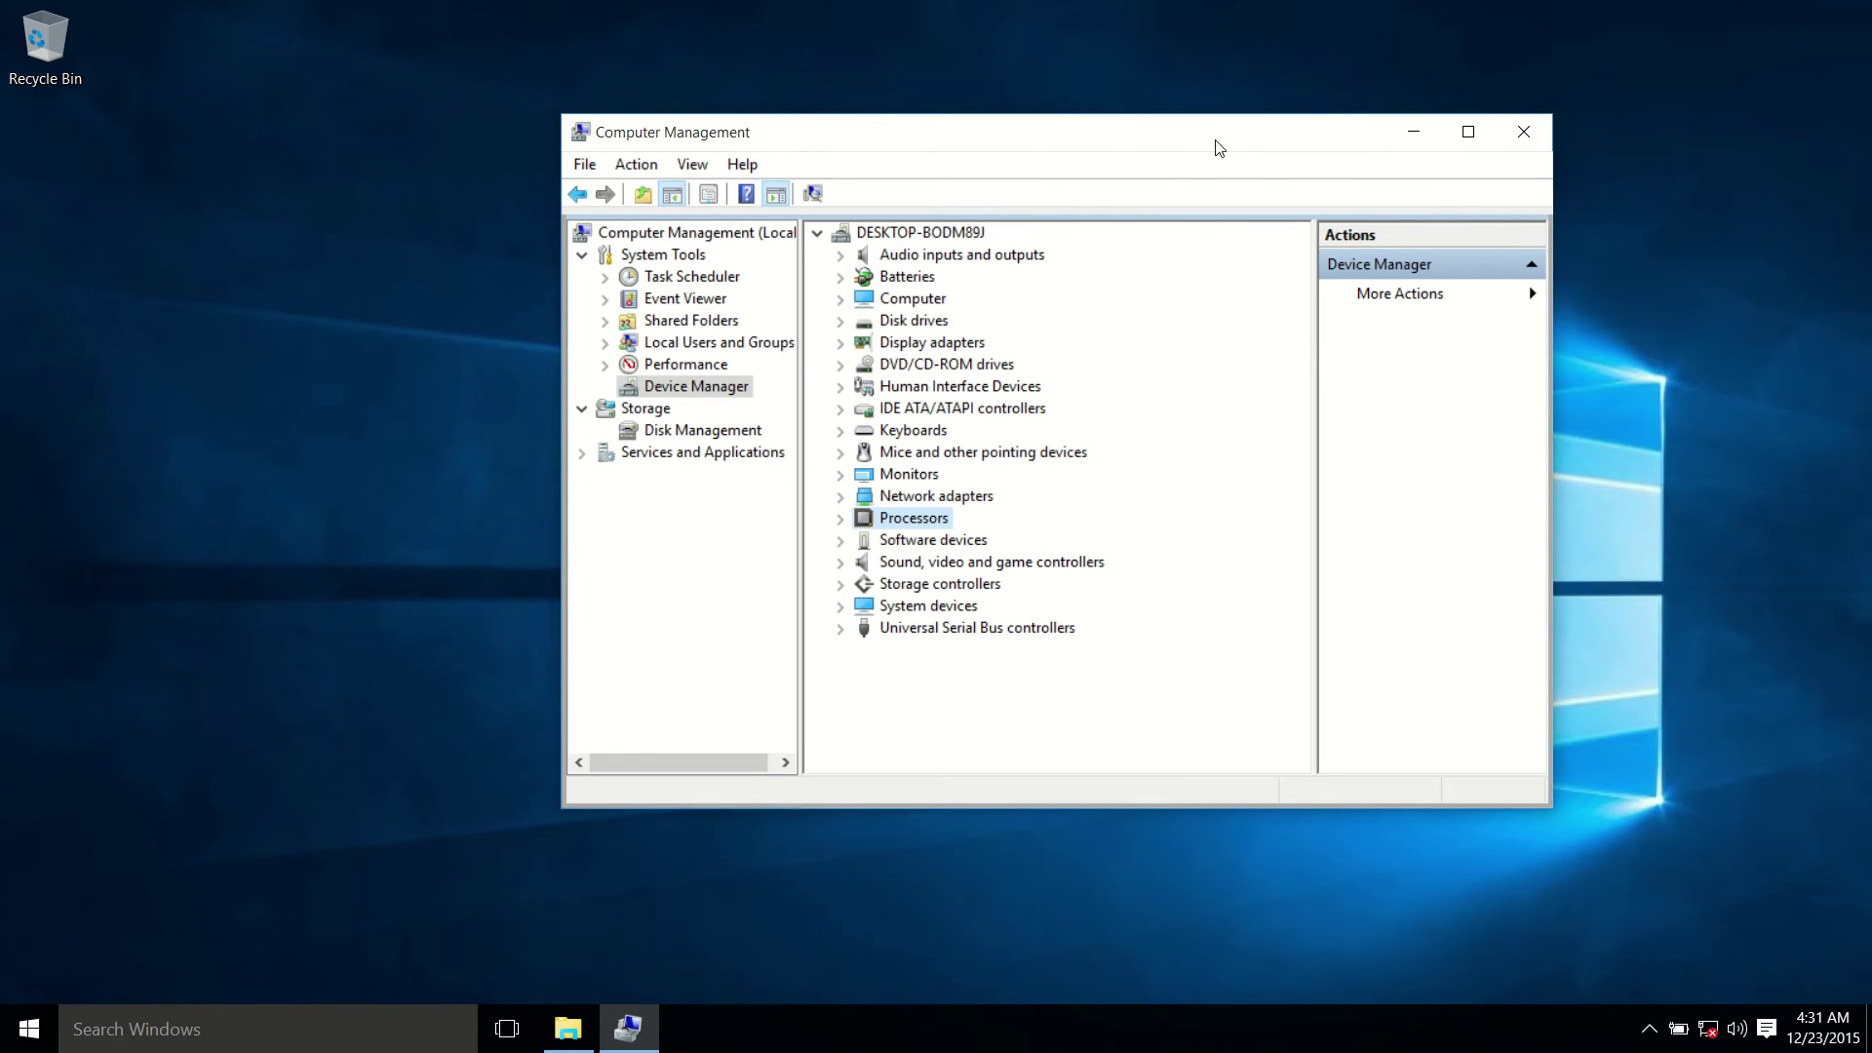
Show the hidden red annotation over the Computer Management window again and clear it
key("ctrl+2")
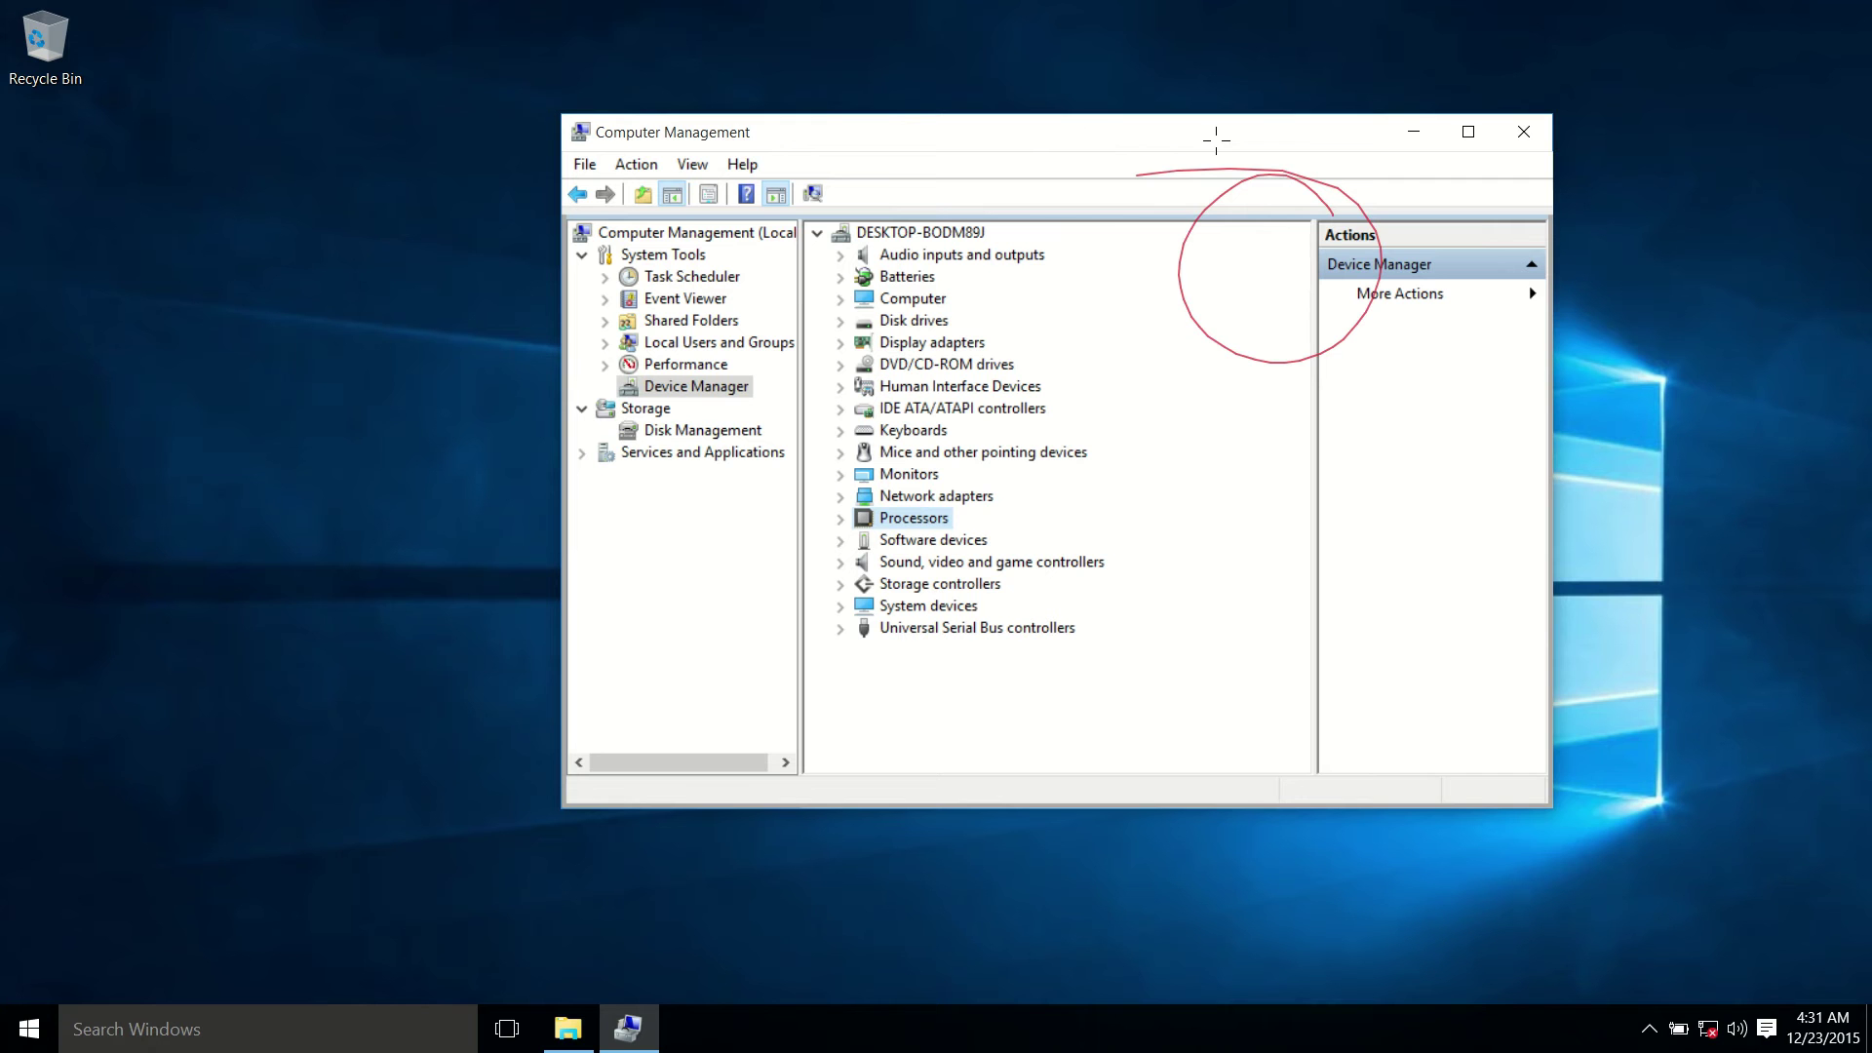
key("Escape")
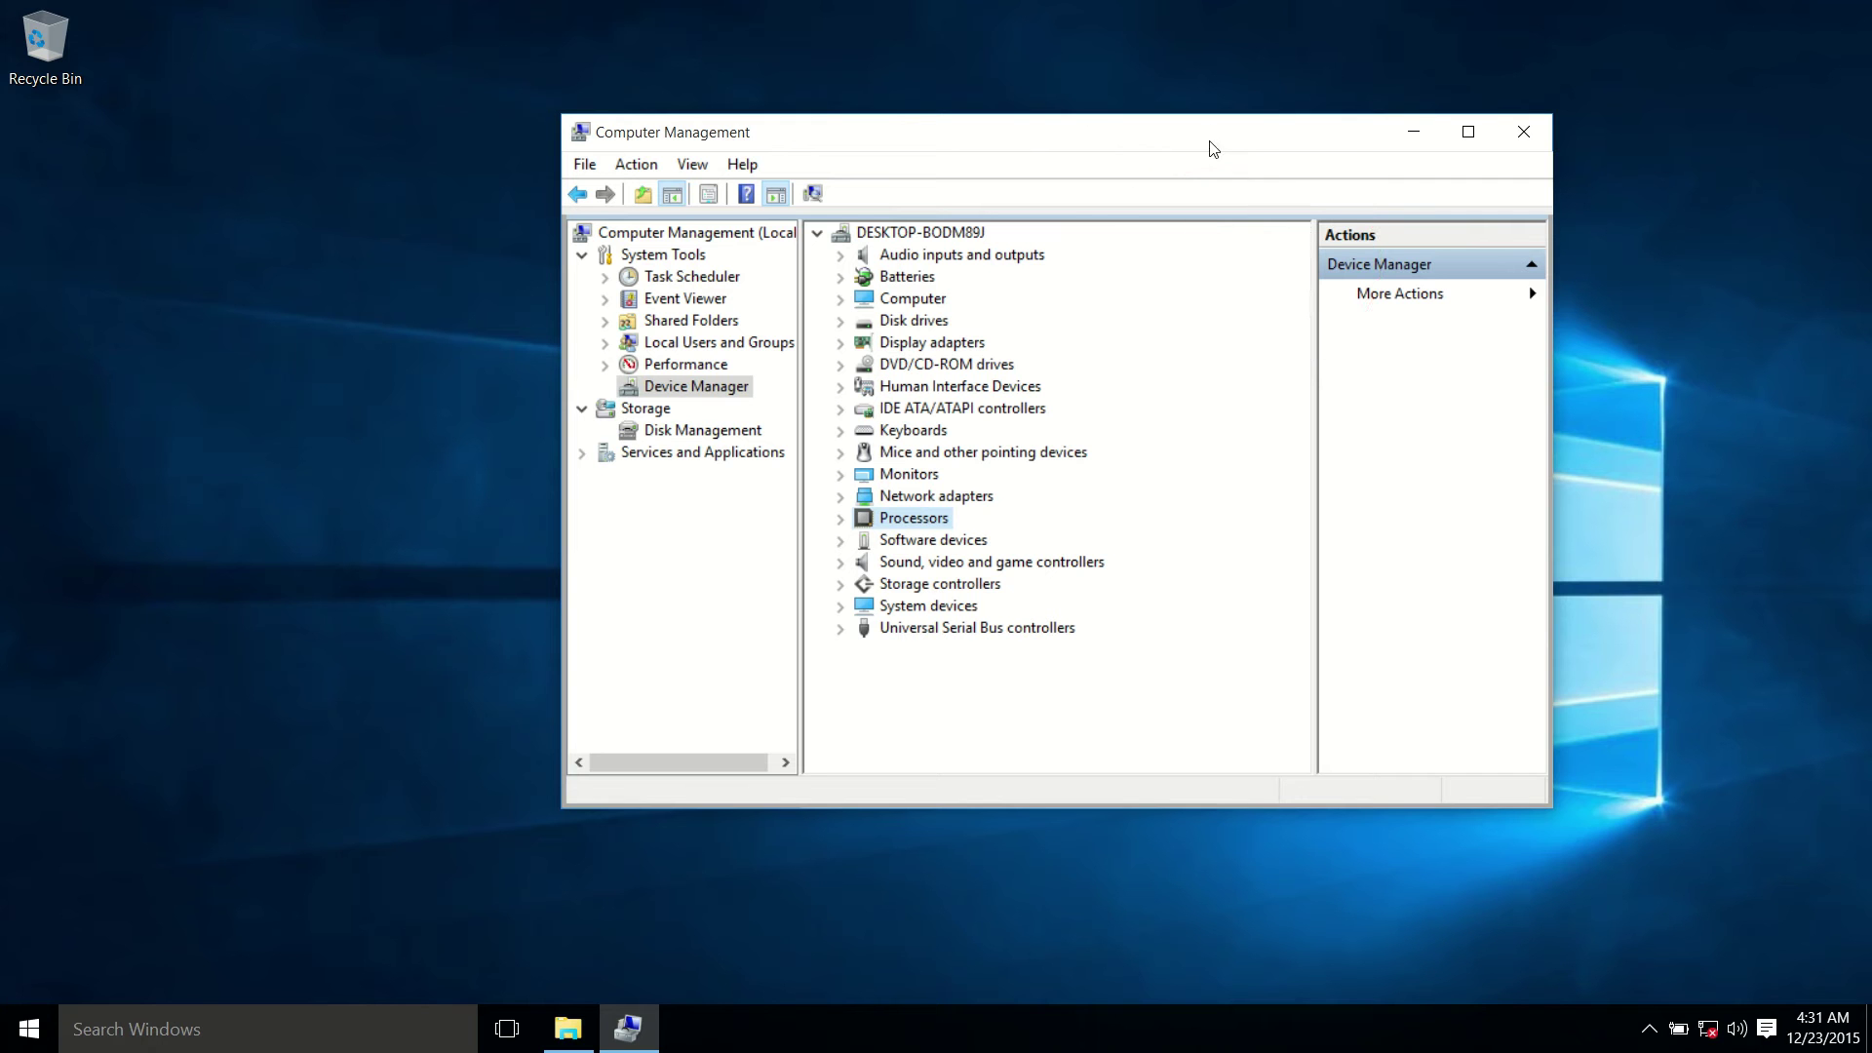
Bring the This PC window forward, take the virtual machine out of full-screen mode and view VirtualBox's File commands
left_click(591, 1026)
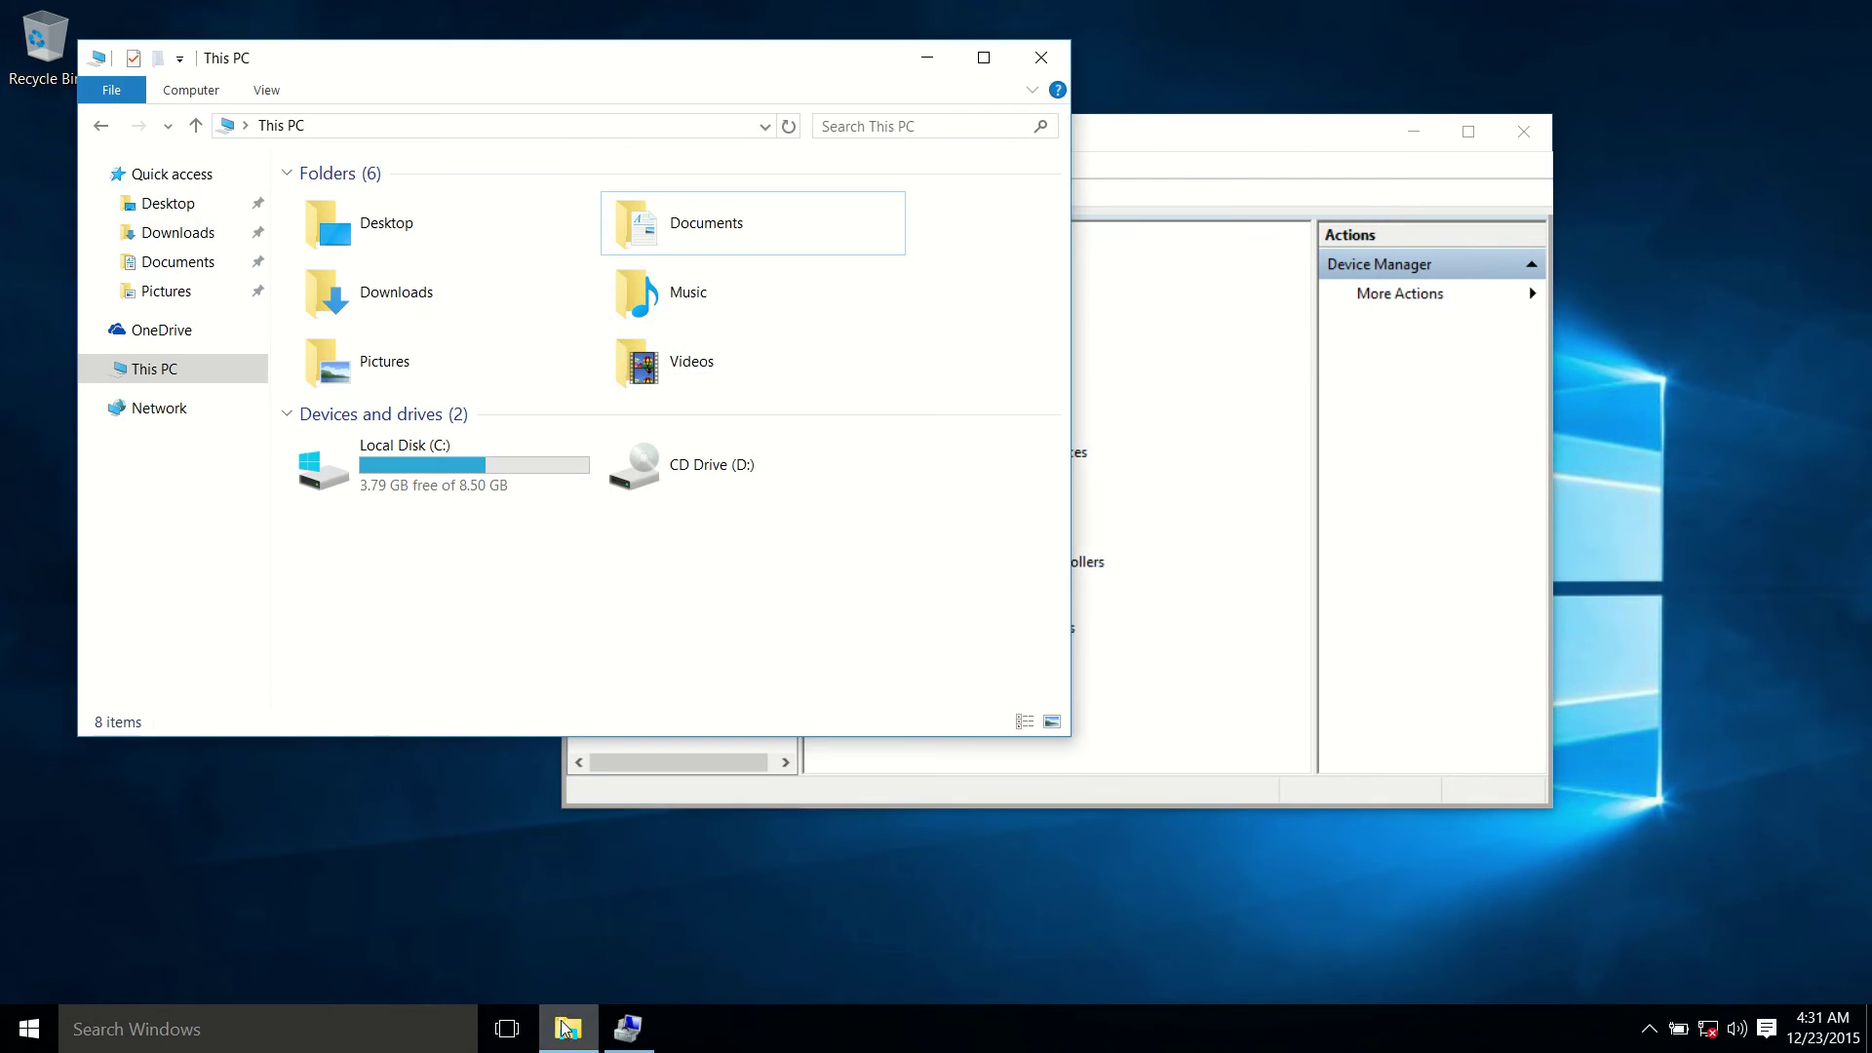
key("alt+f")
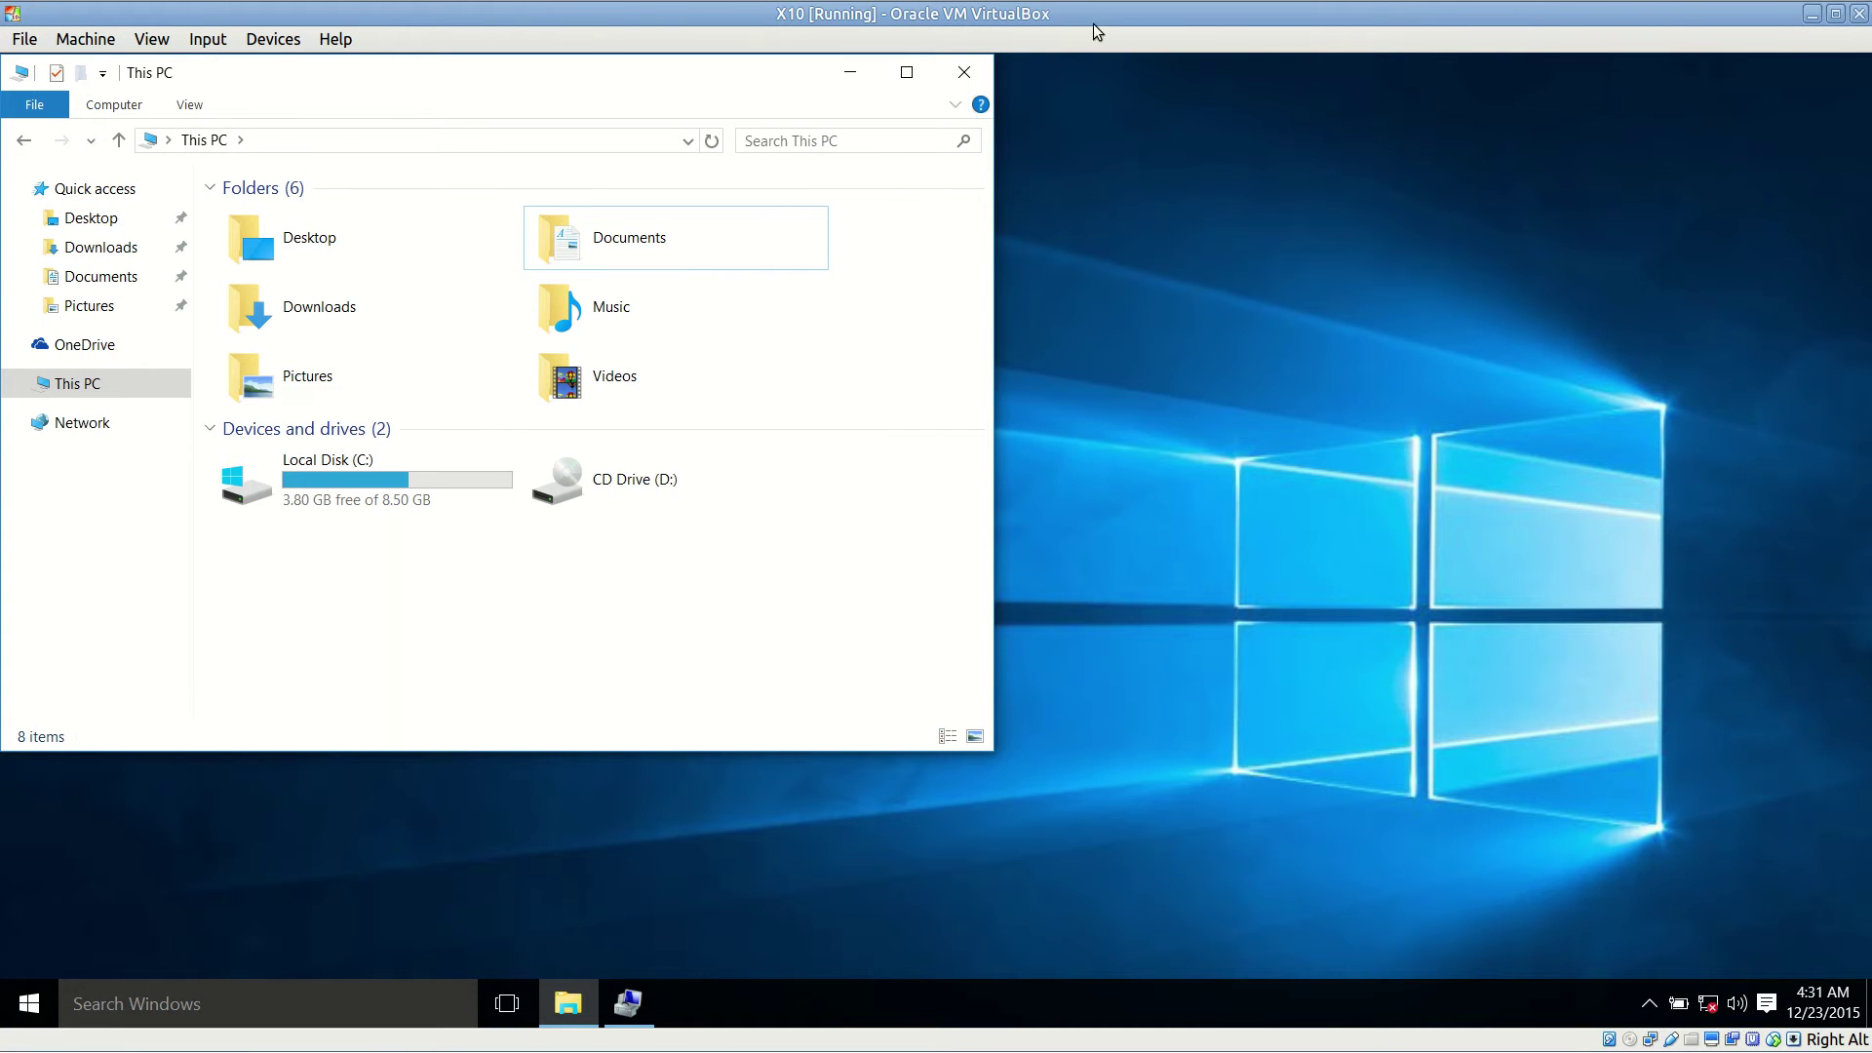
left_click(340, 45)
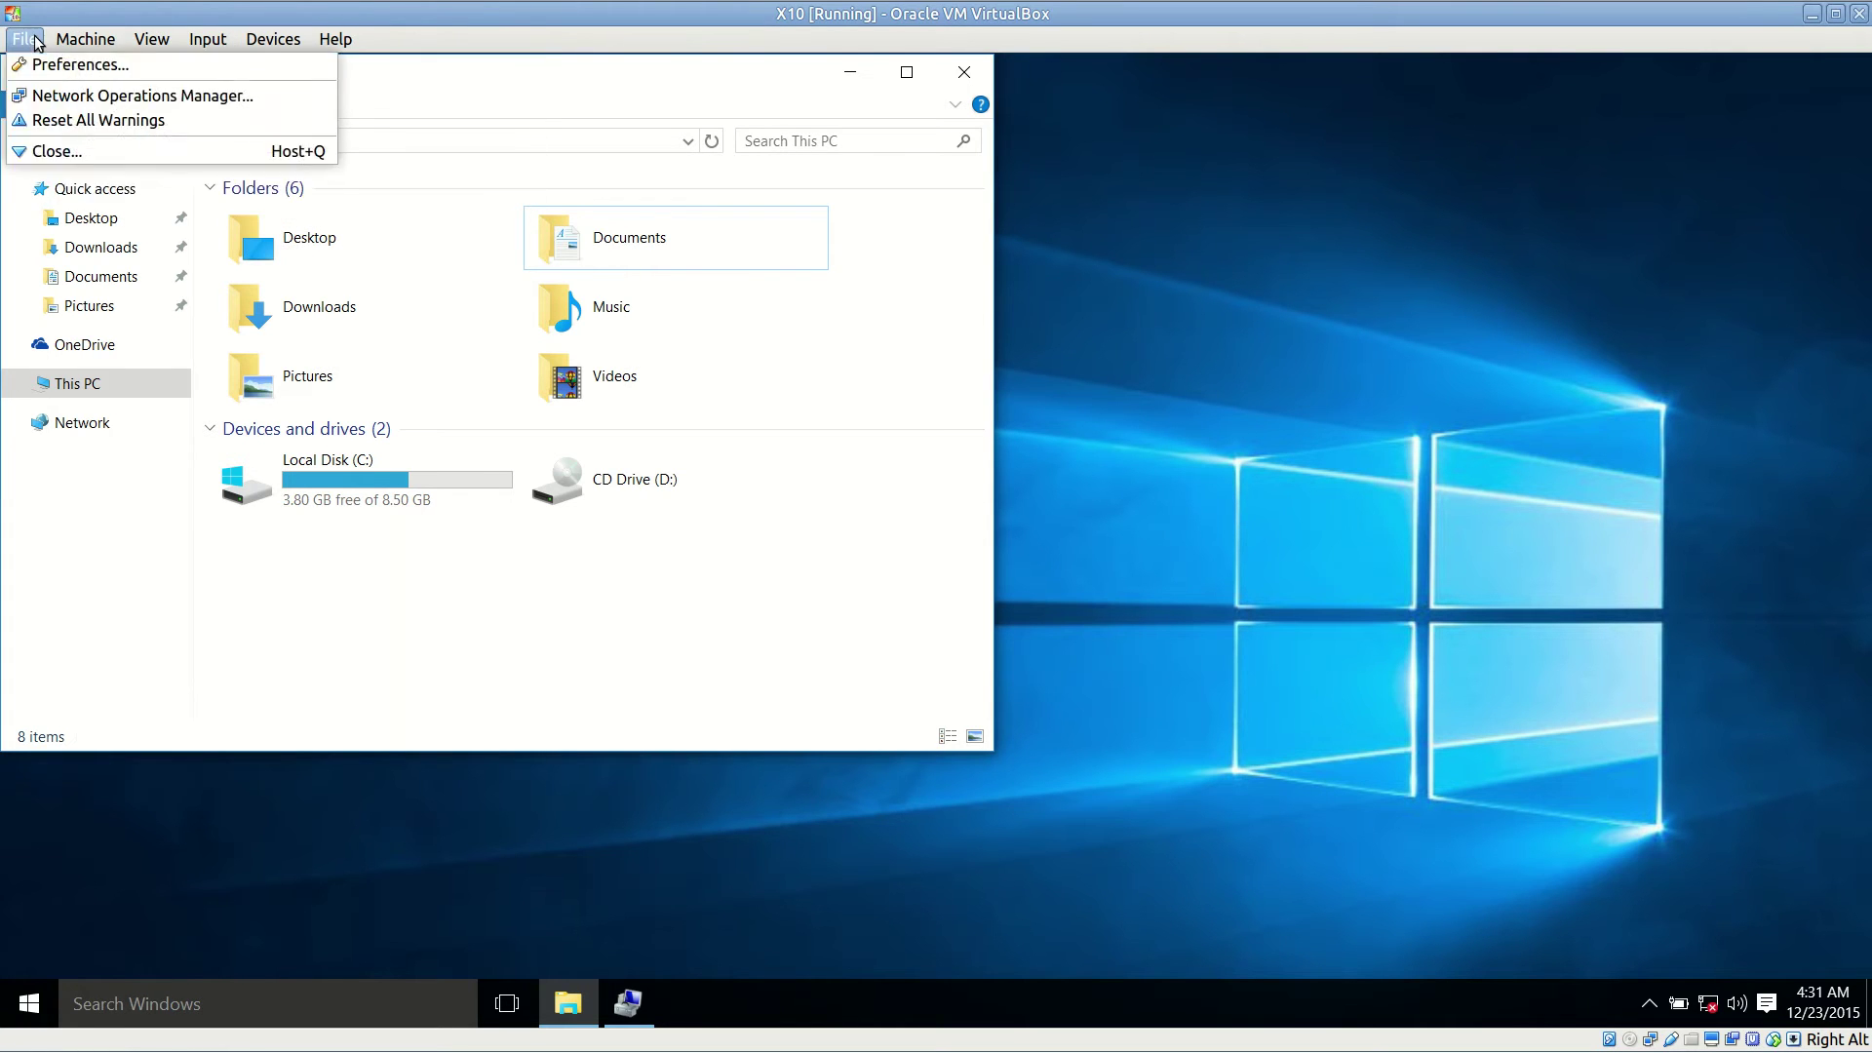
left_click(1162, 414)
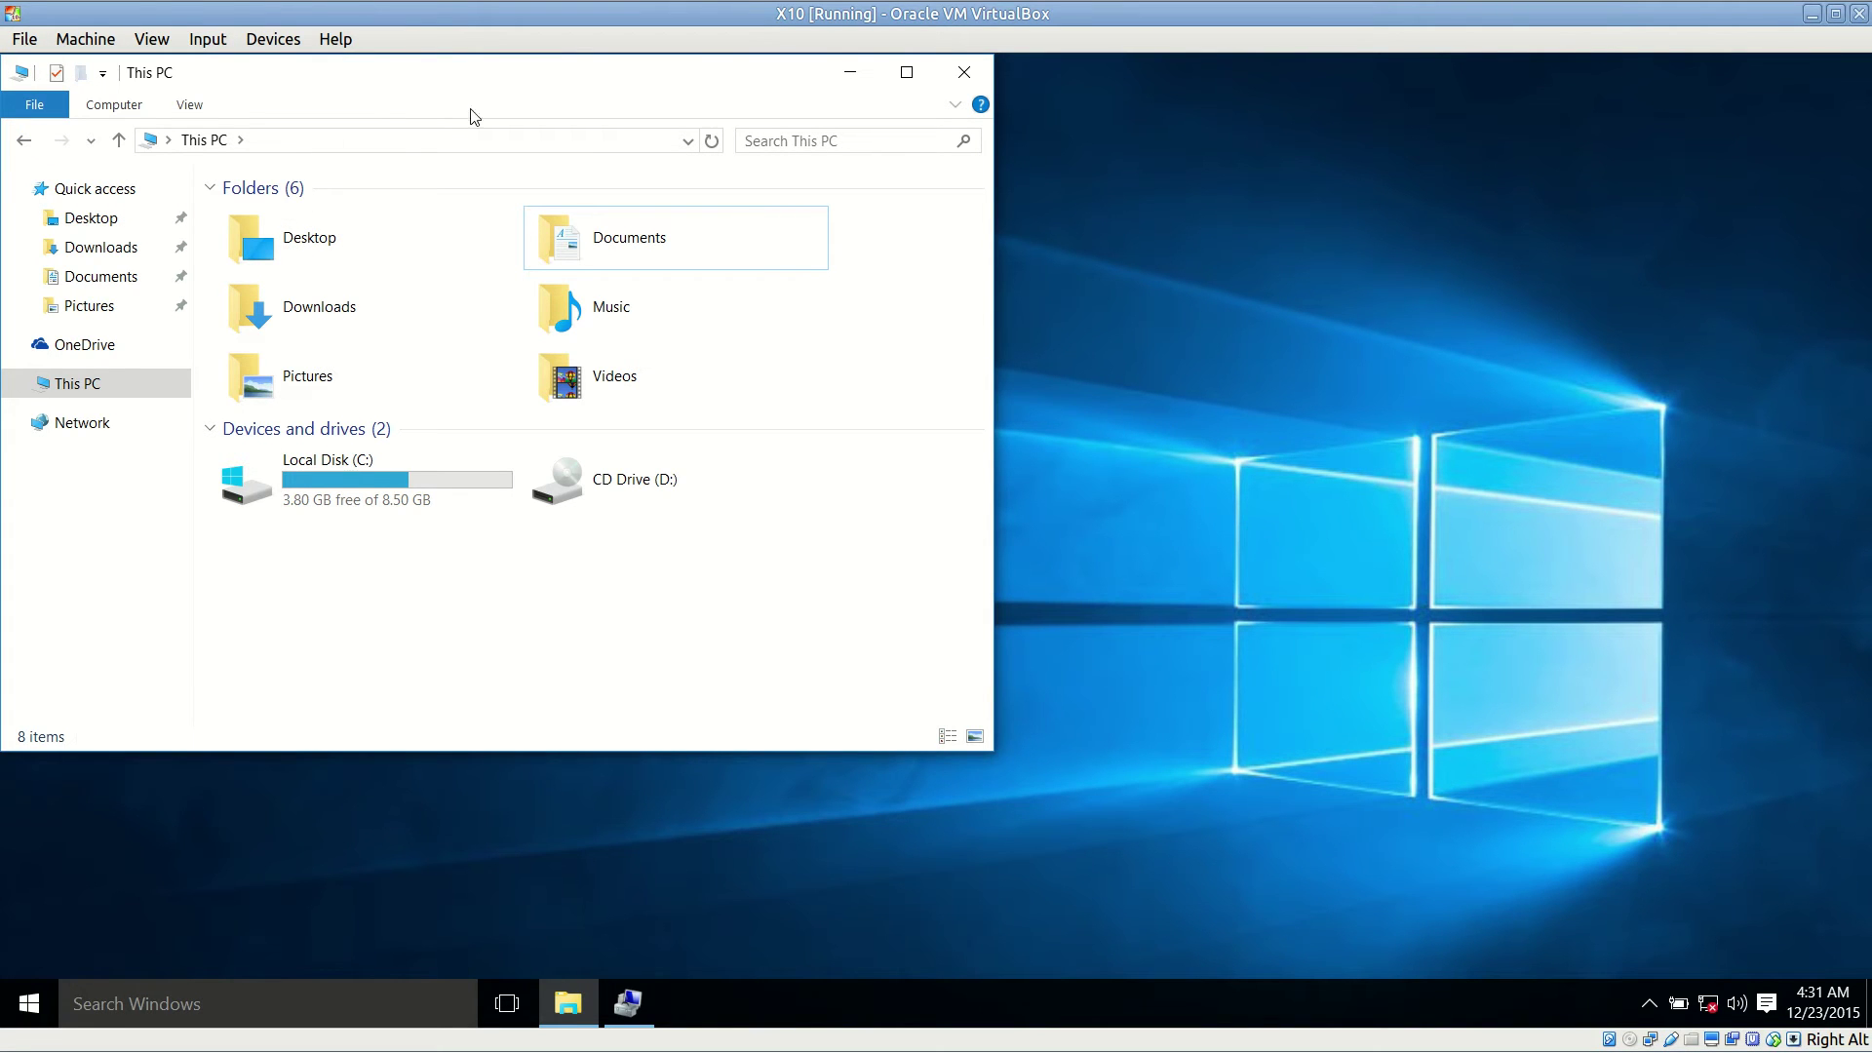
Return the virtual machine to full-screen mode and move the Computer Management window toward the middle of the desktop
left_click(1139, 686)
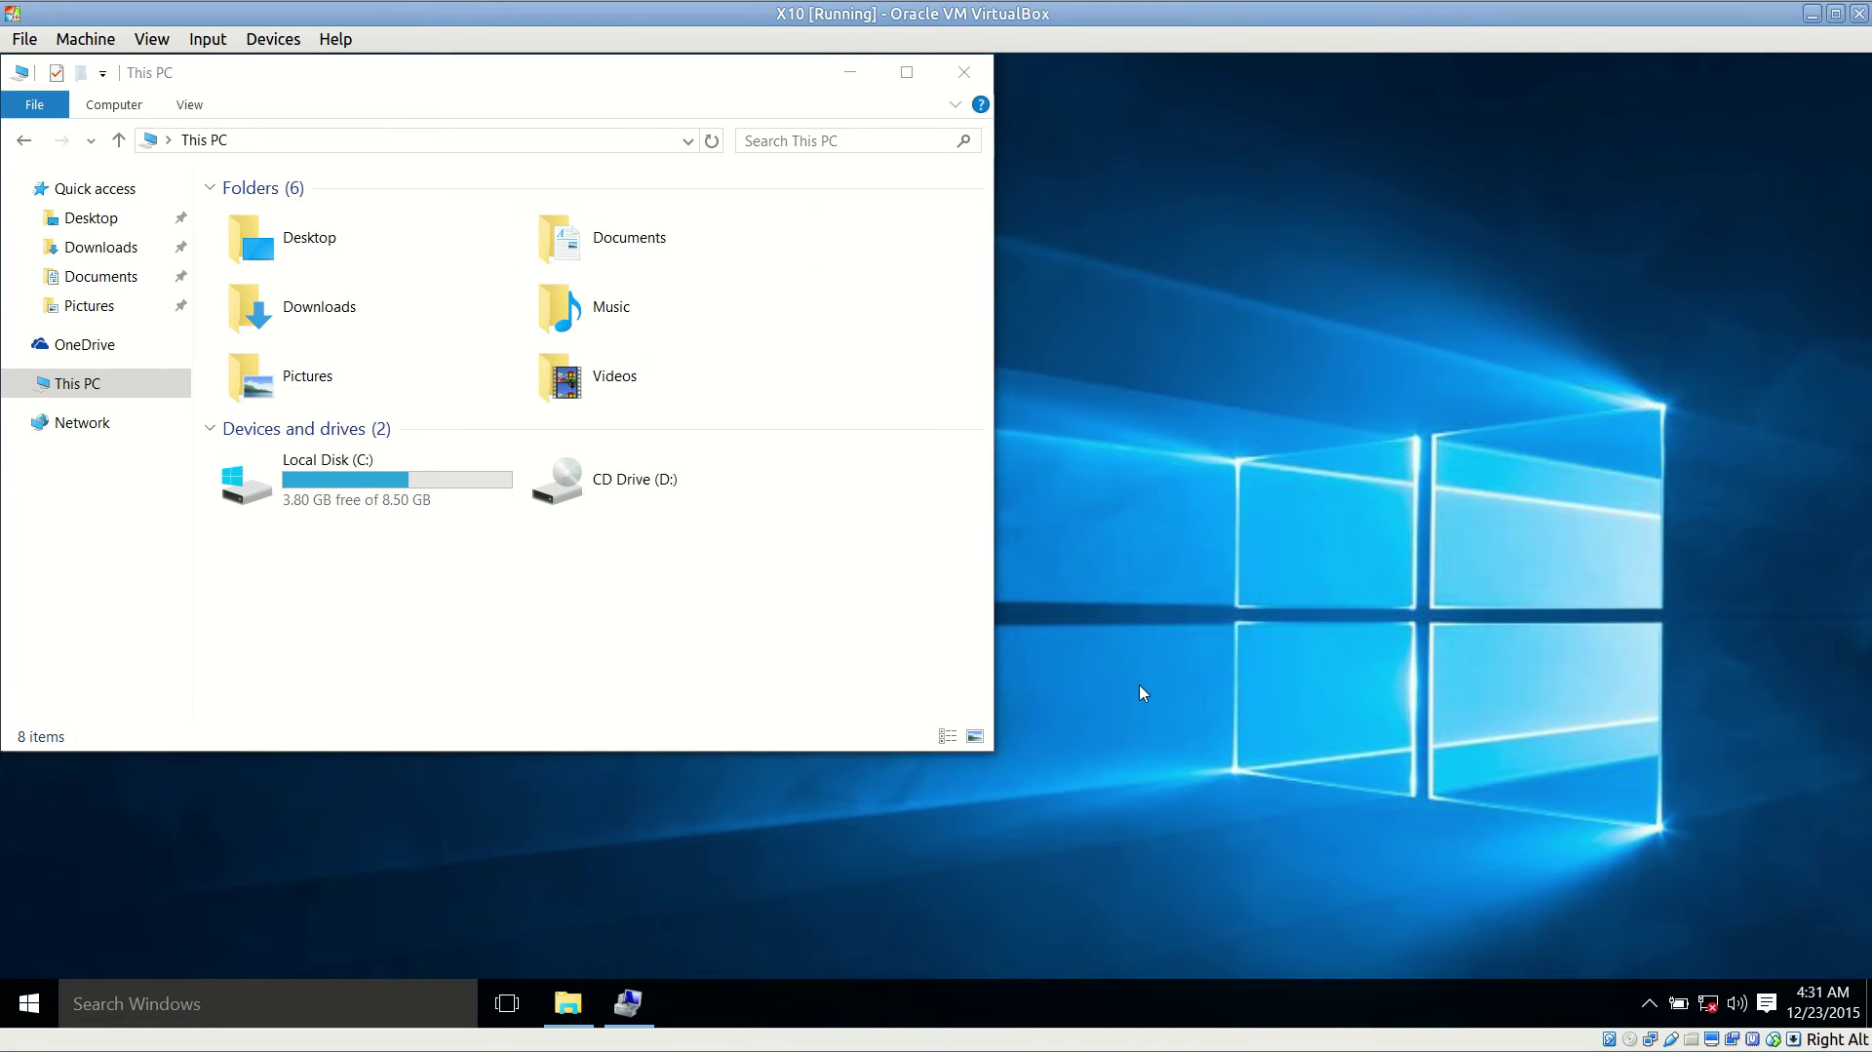
key("Alt_R+f")
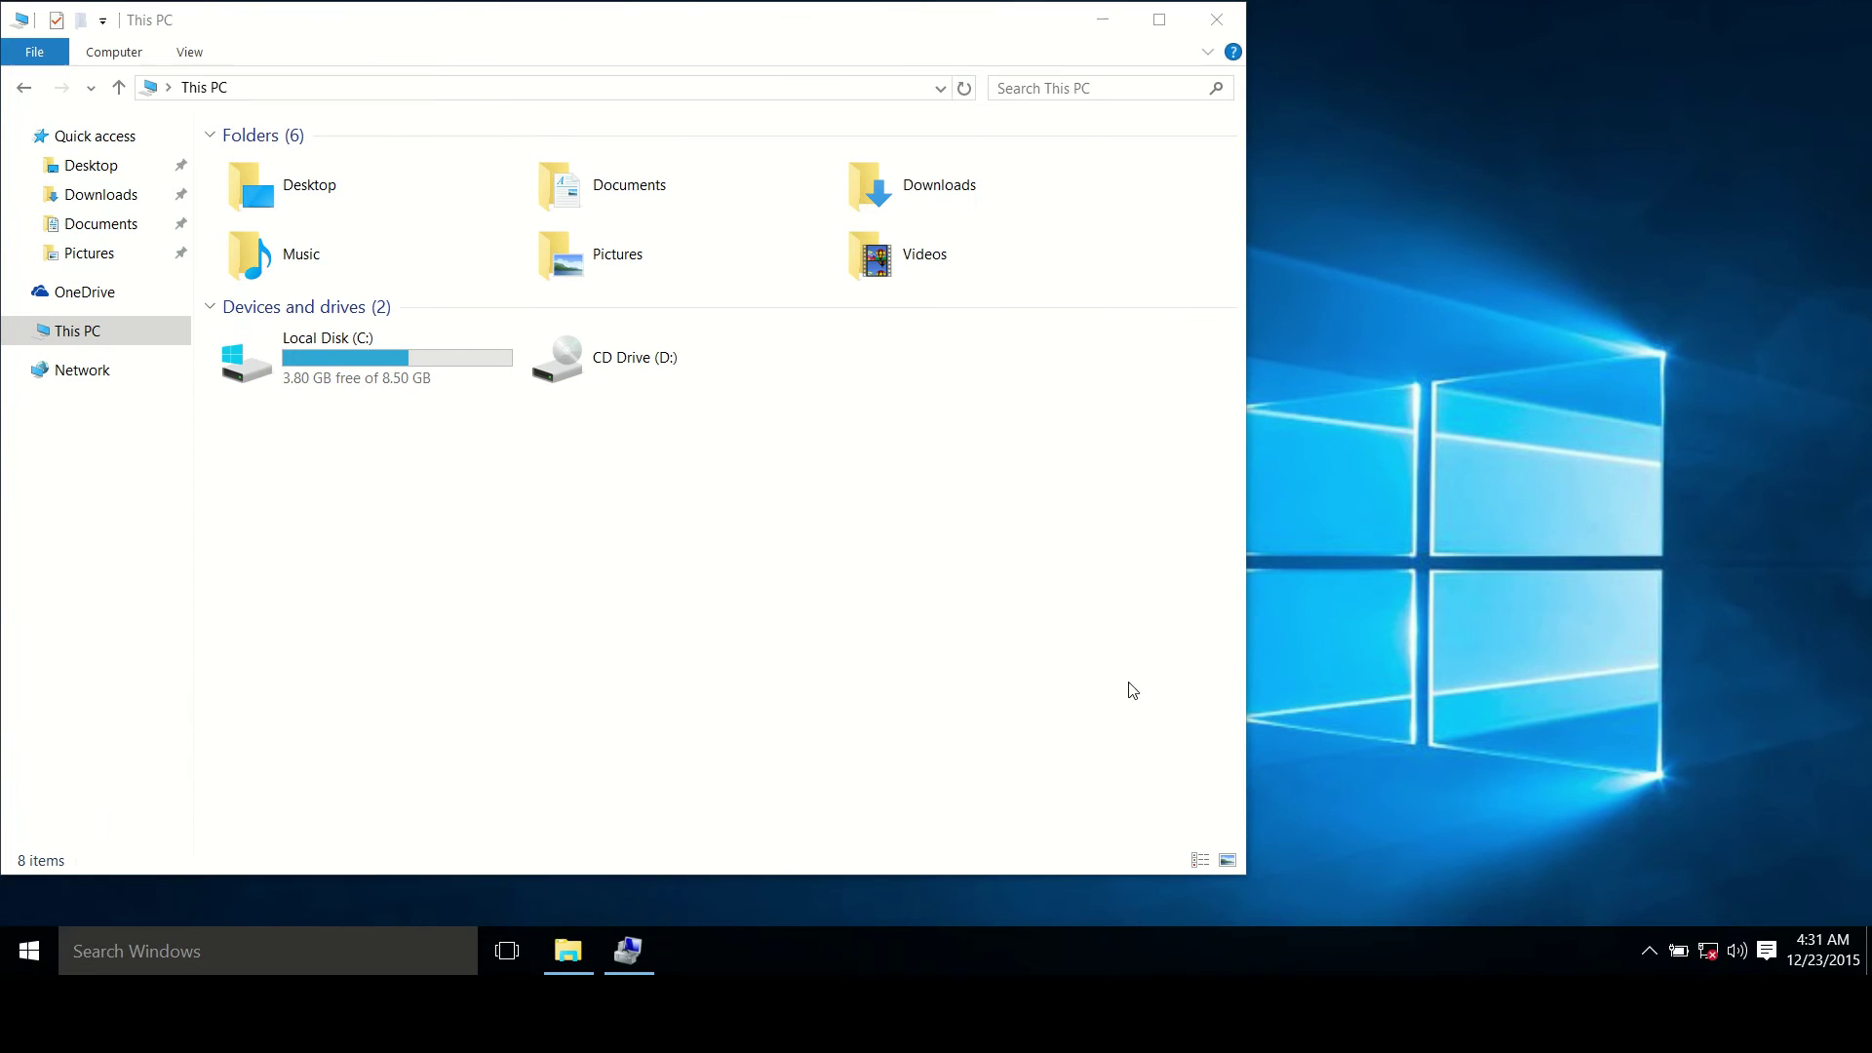
left_click(628, 1026)
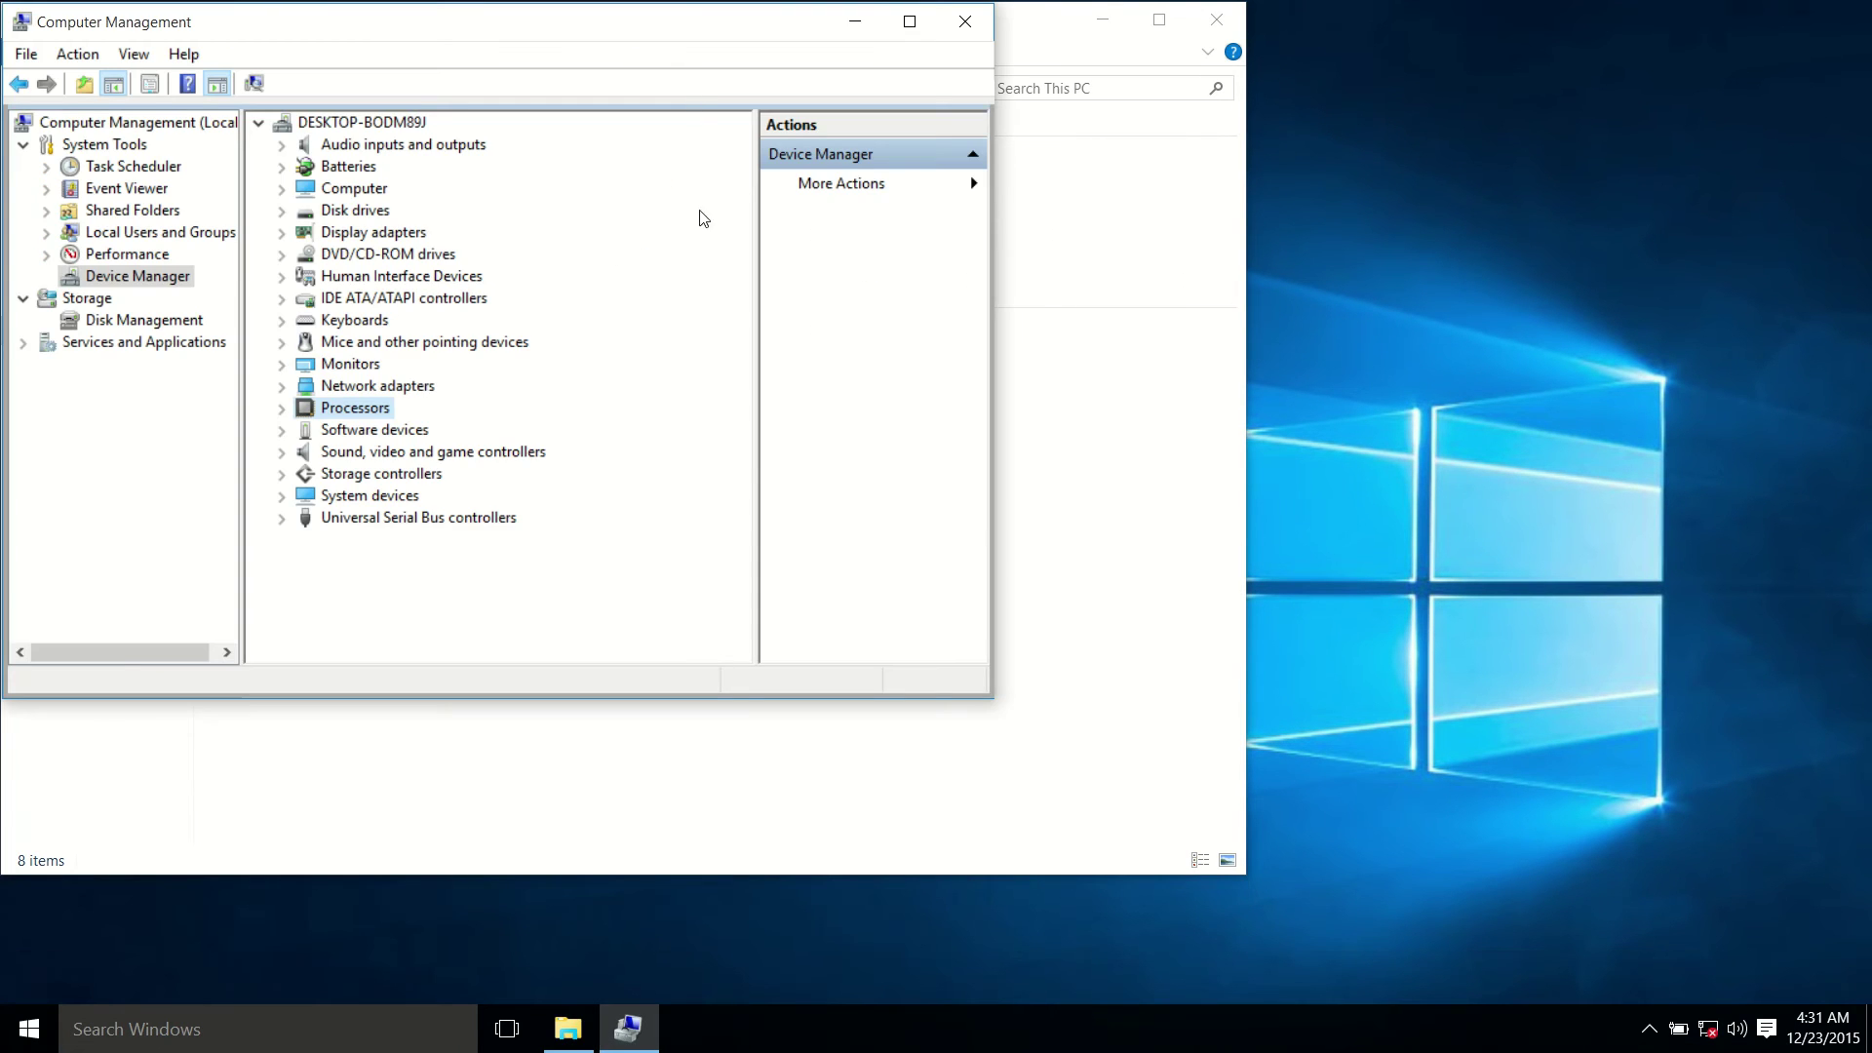
left_click_drag(677, 35, 1103, 176)
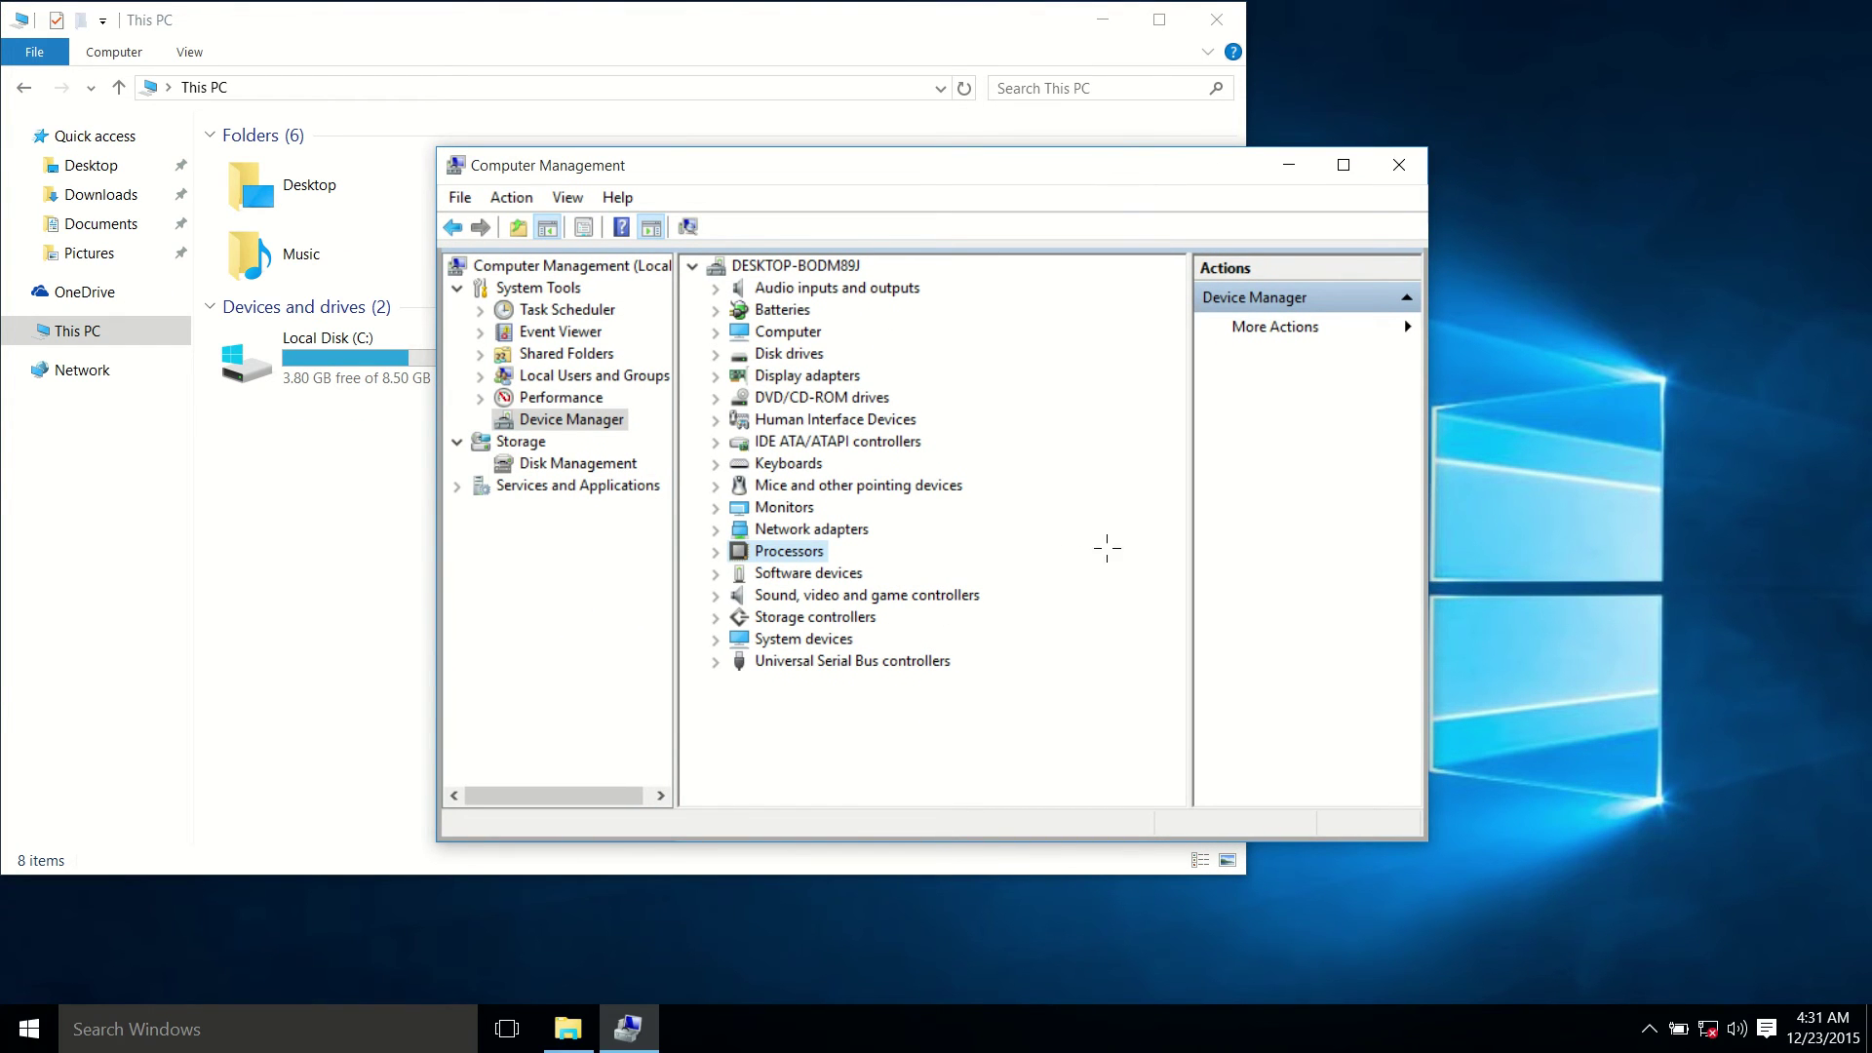
Draw a red arc around the Actions pane and a green marker arrow over the This PC window, and clear both
mouse_move(1094, 522)
left_mouse_down()
mouse_move(1137, 530)
mouse_move(1301, 147)
mouse_move(1187, 124)
left_mouse_up()
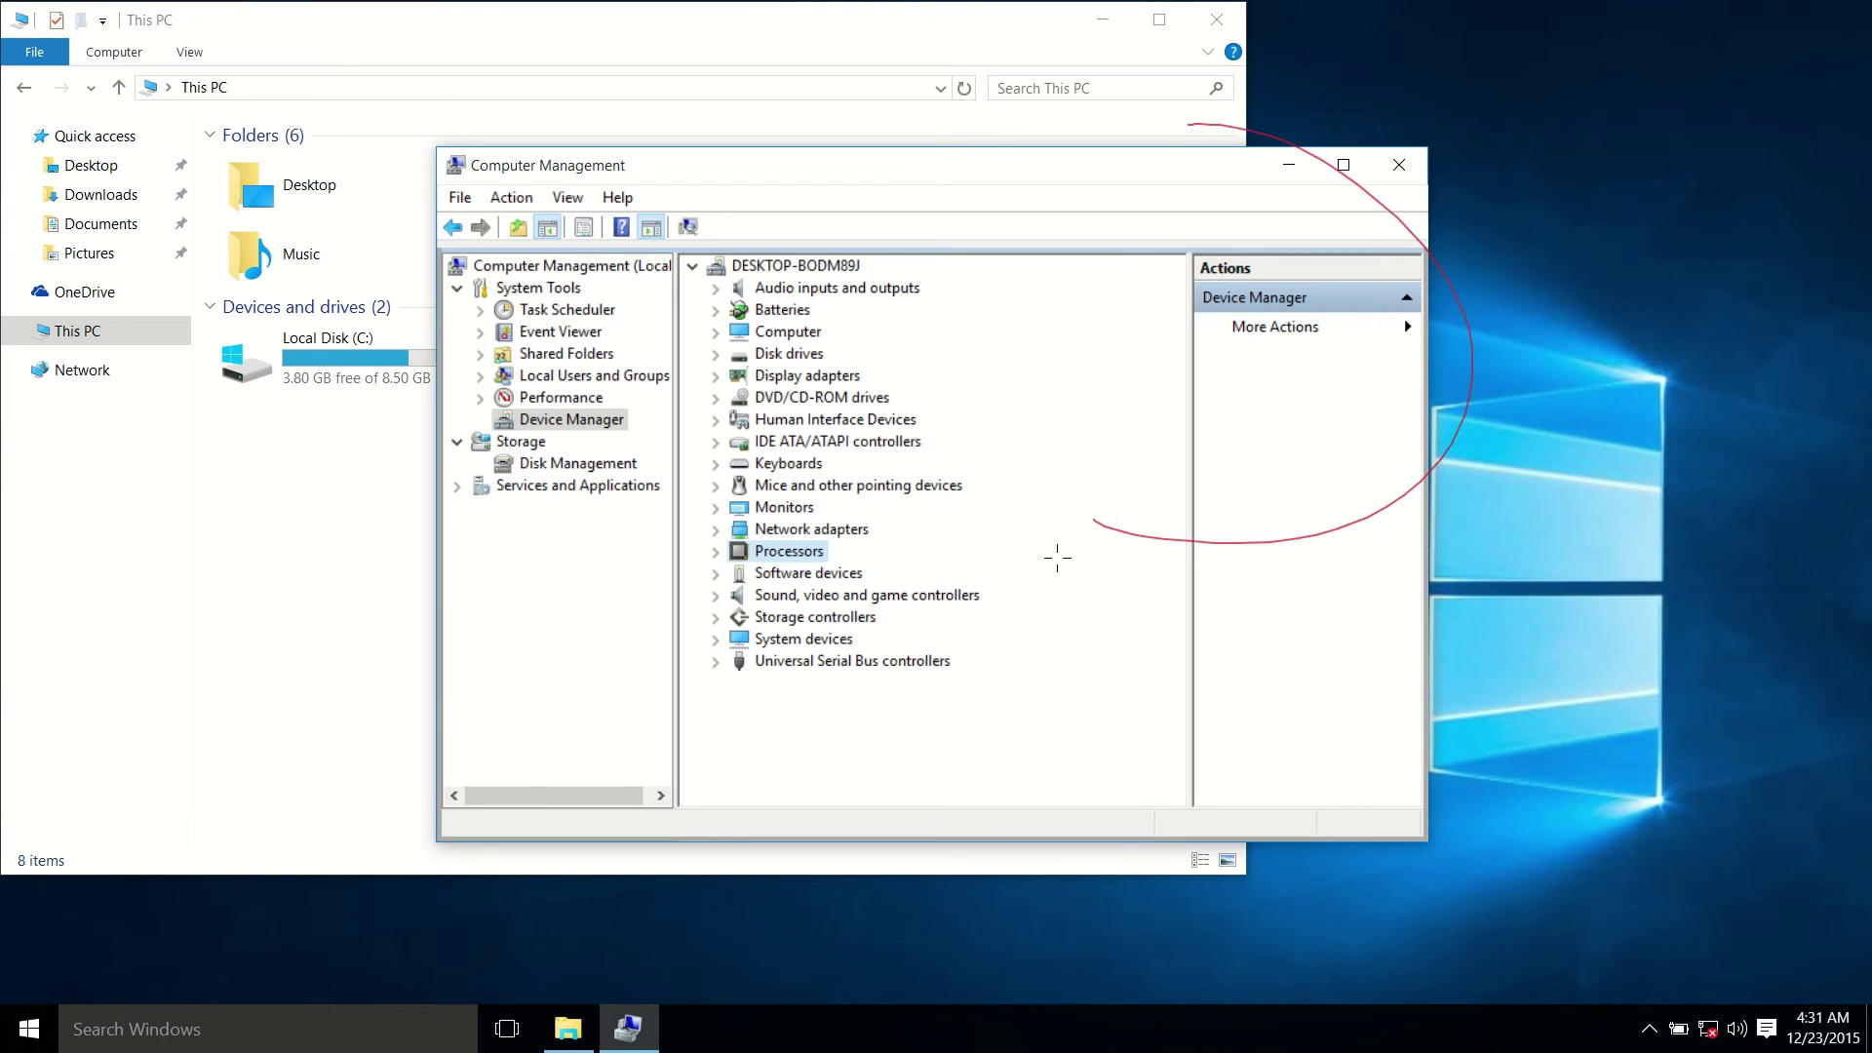
mouse_move(579, 766)
left_mouse_down()
mouse_move(256, 673)
mouse_move(319, 436)
left_mouse_up()
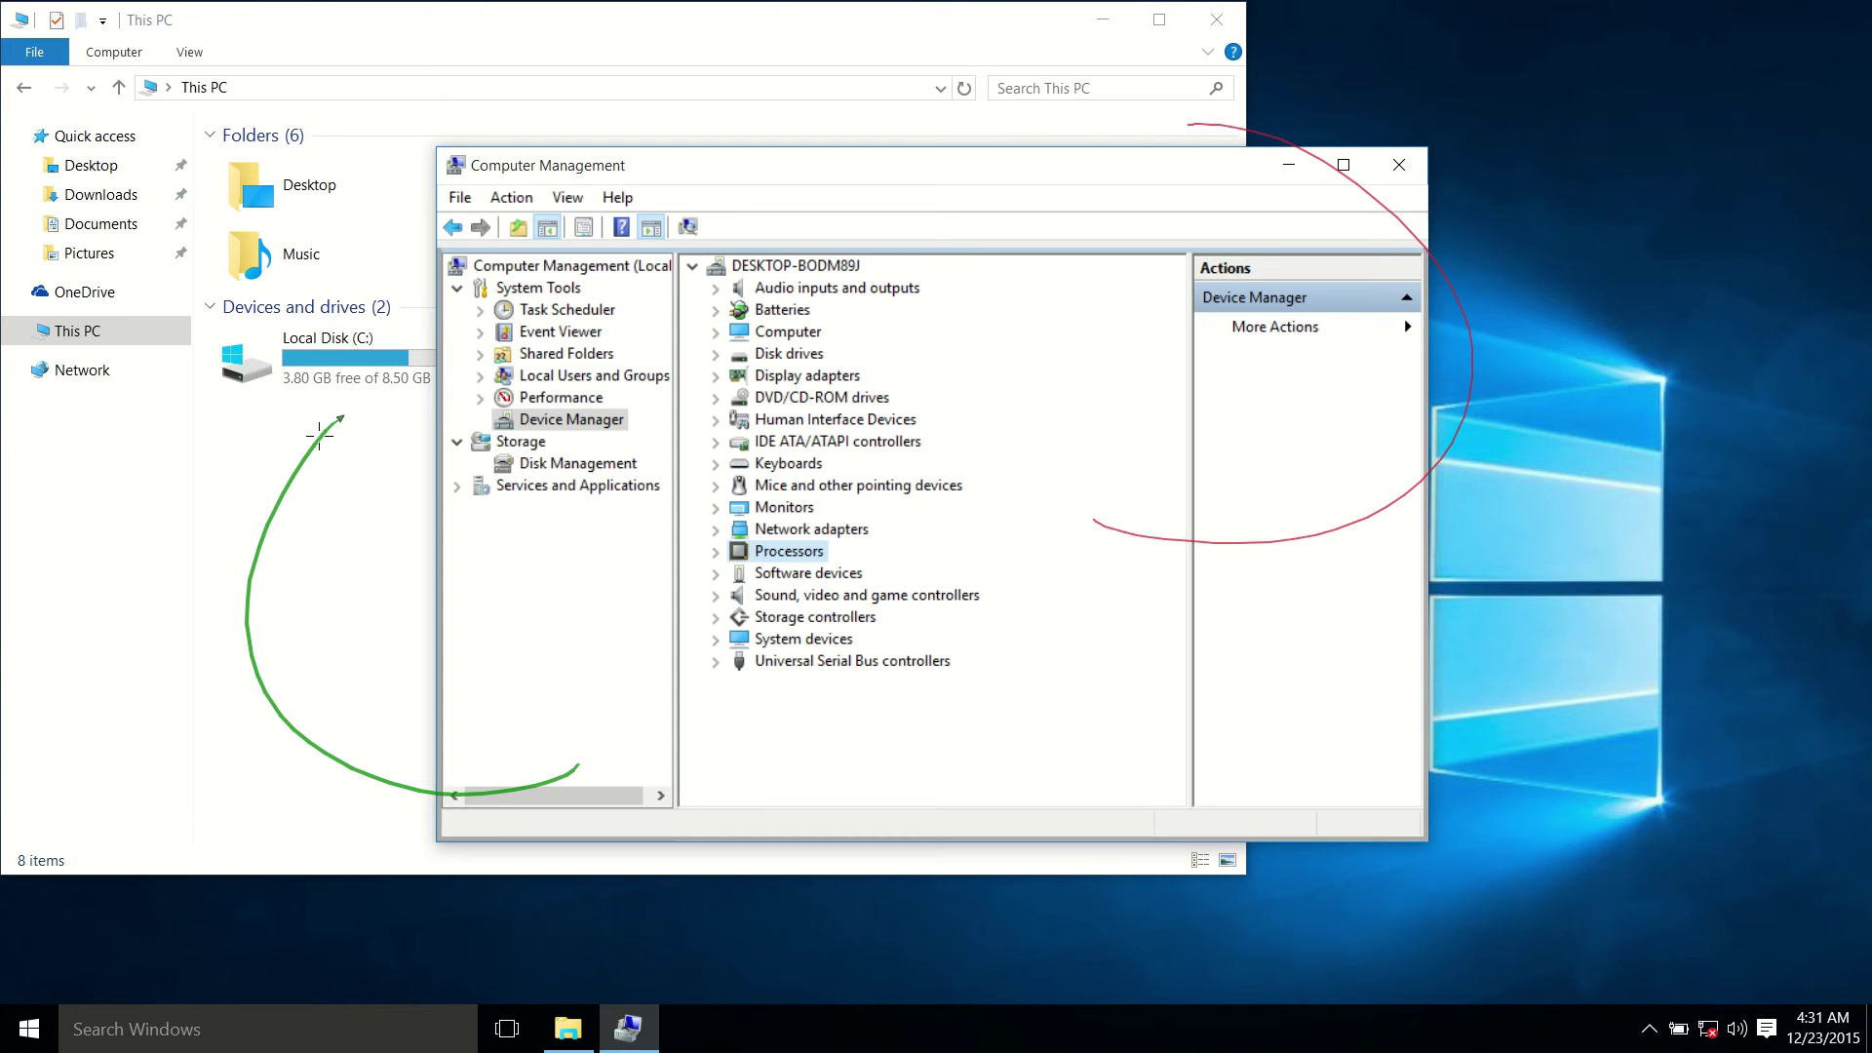
key("Escape")
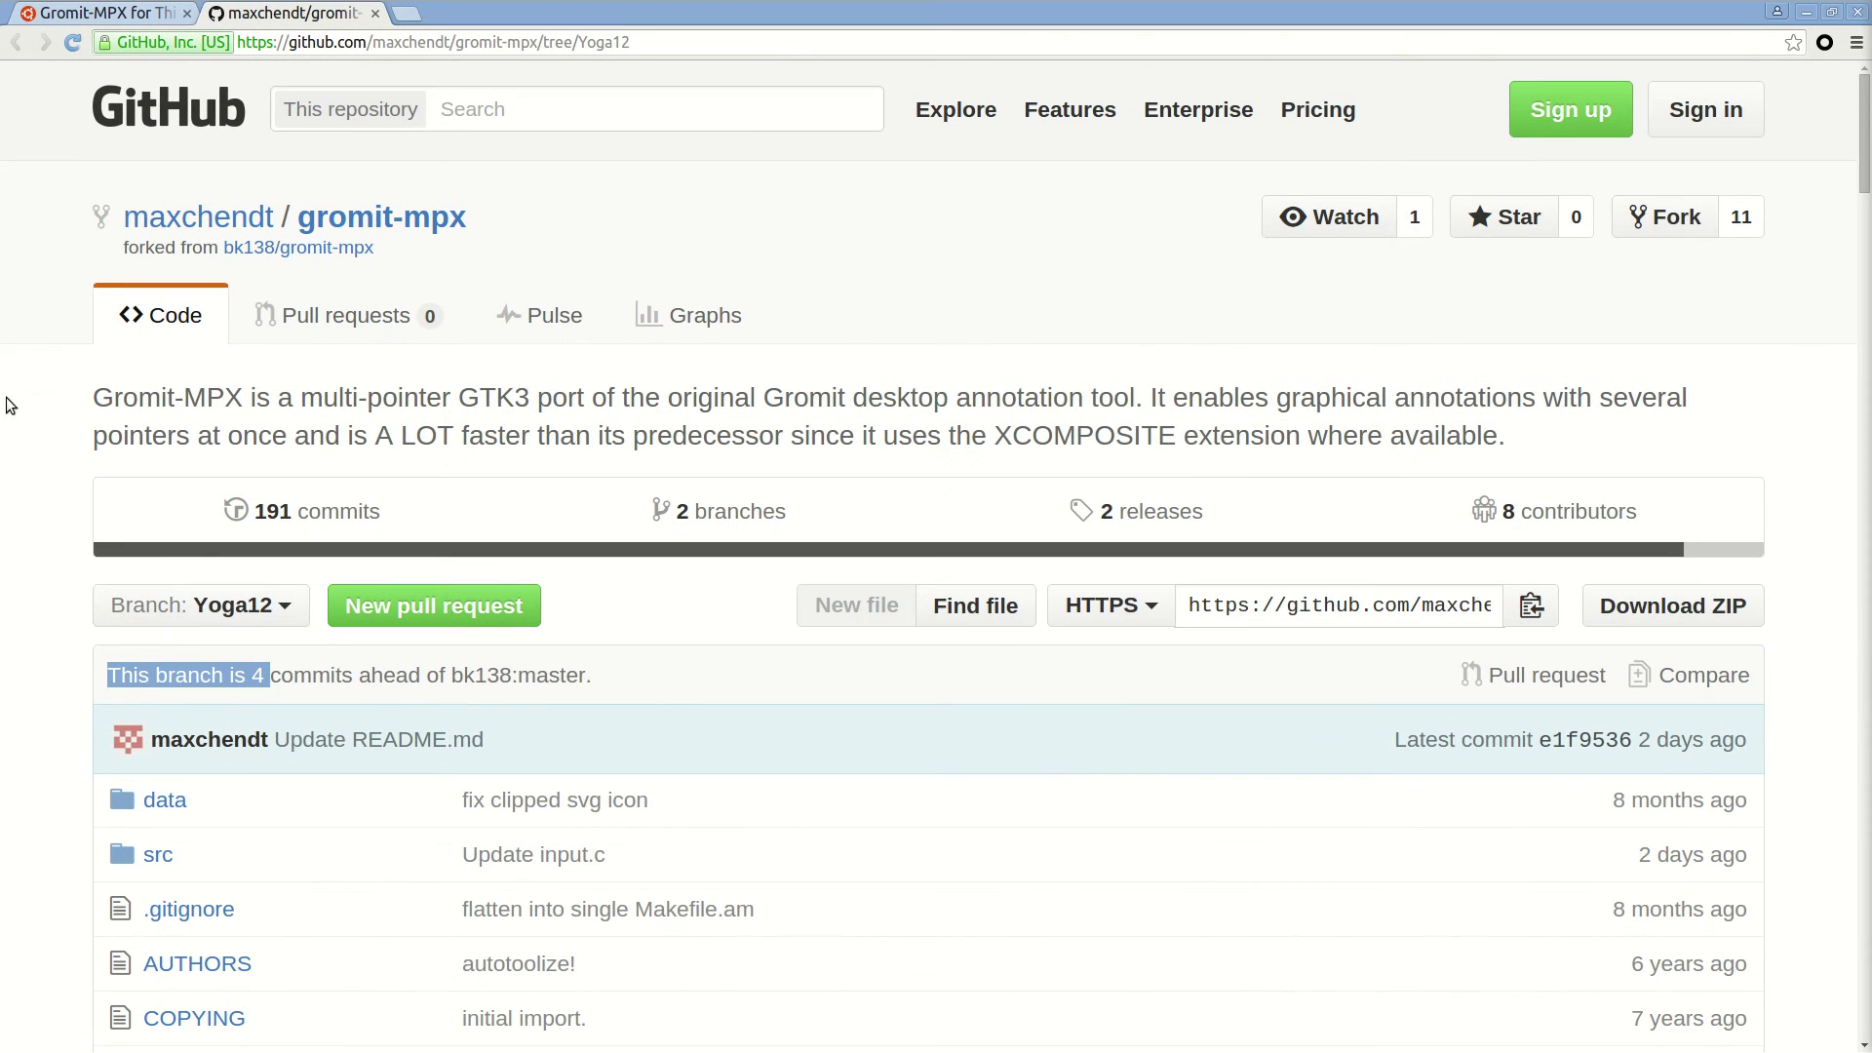
Switch to the Ubuntu Forums thread in Chrome and highlight the Gromit-MPX installation and test instructions for reading
left_click(138, 15)
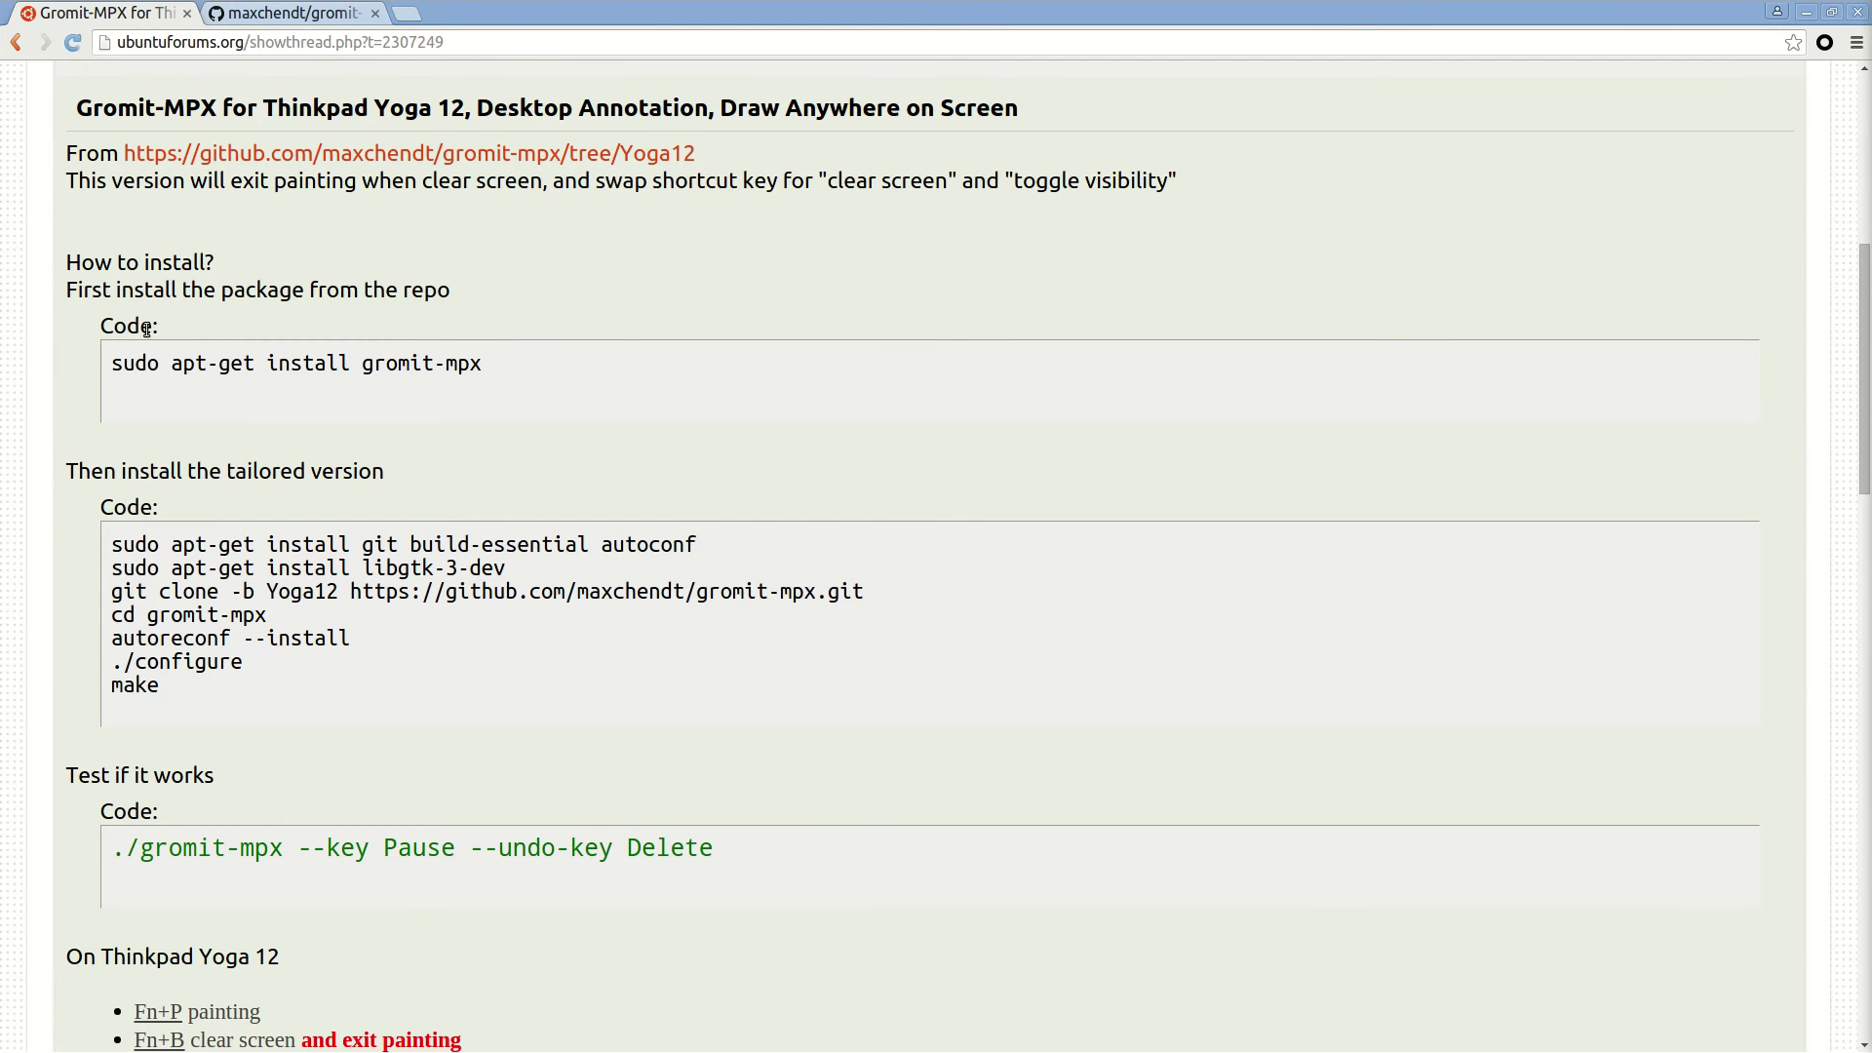
left_click_drag(74, 241, 56, 870)
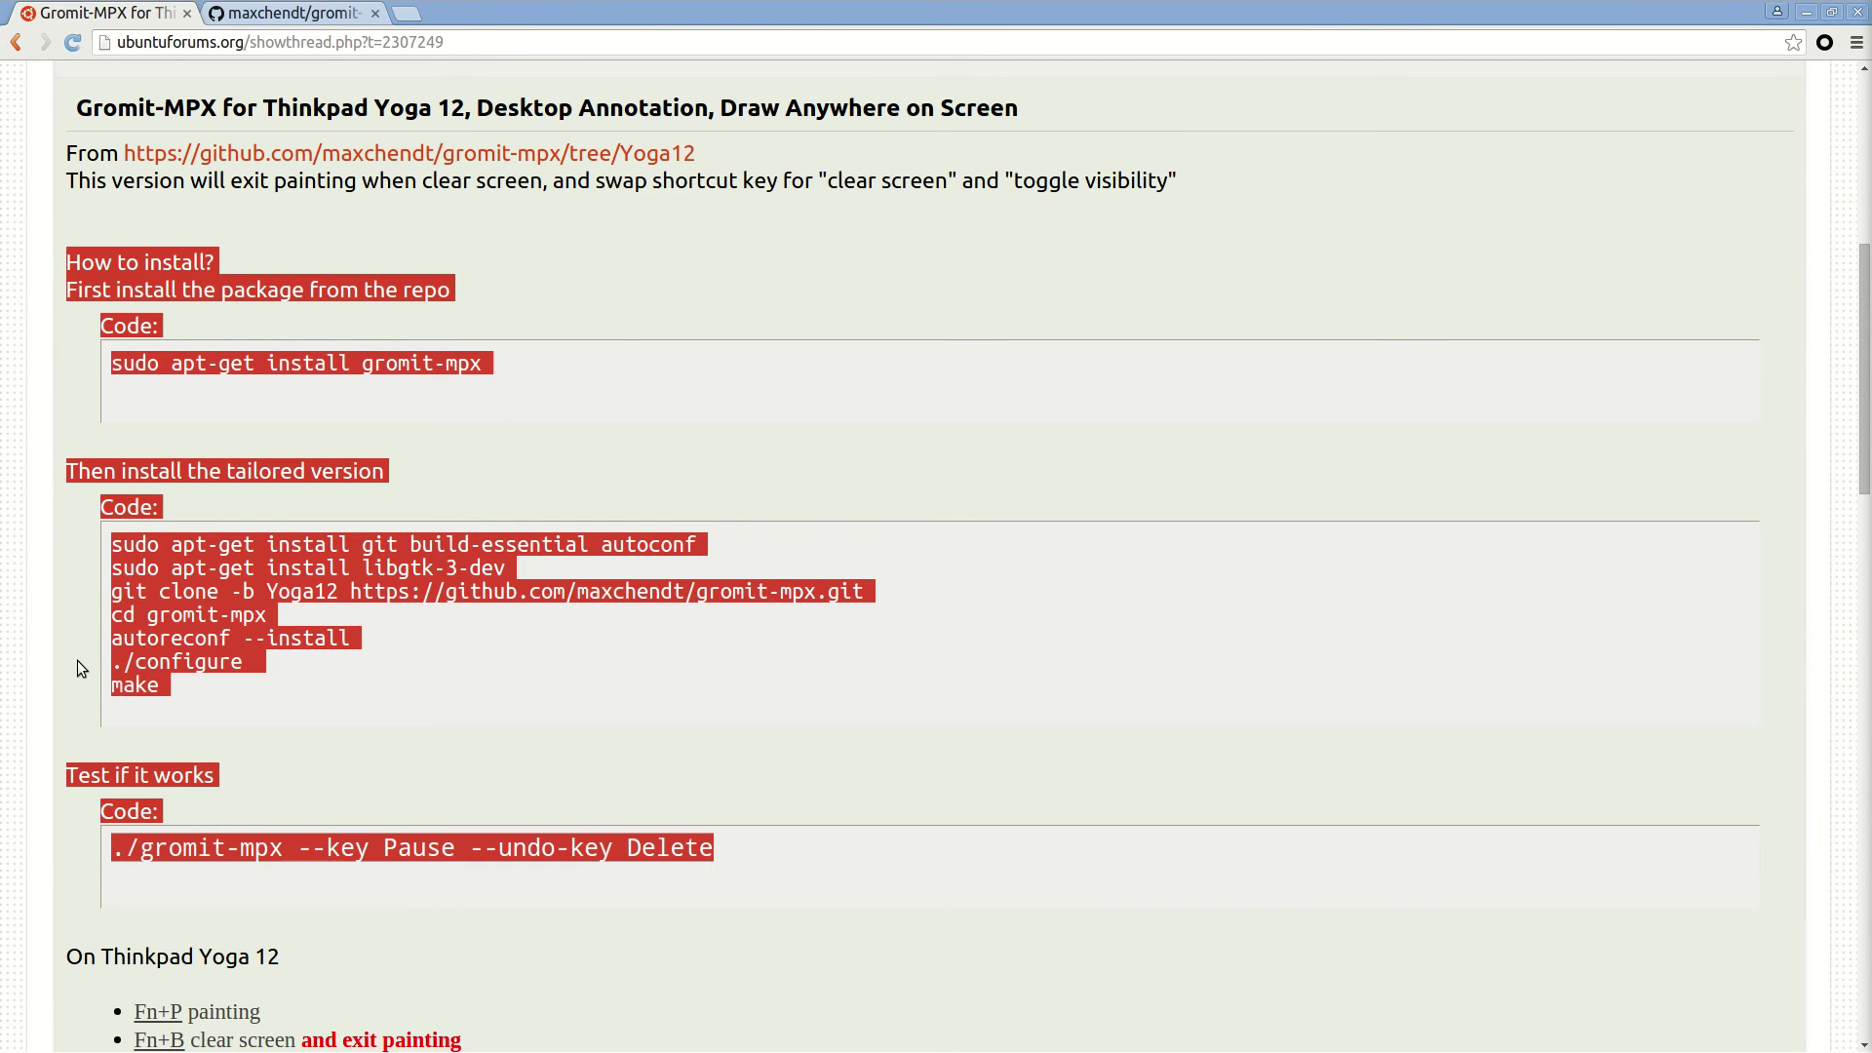
left_click(1154, 487)
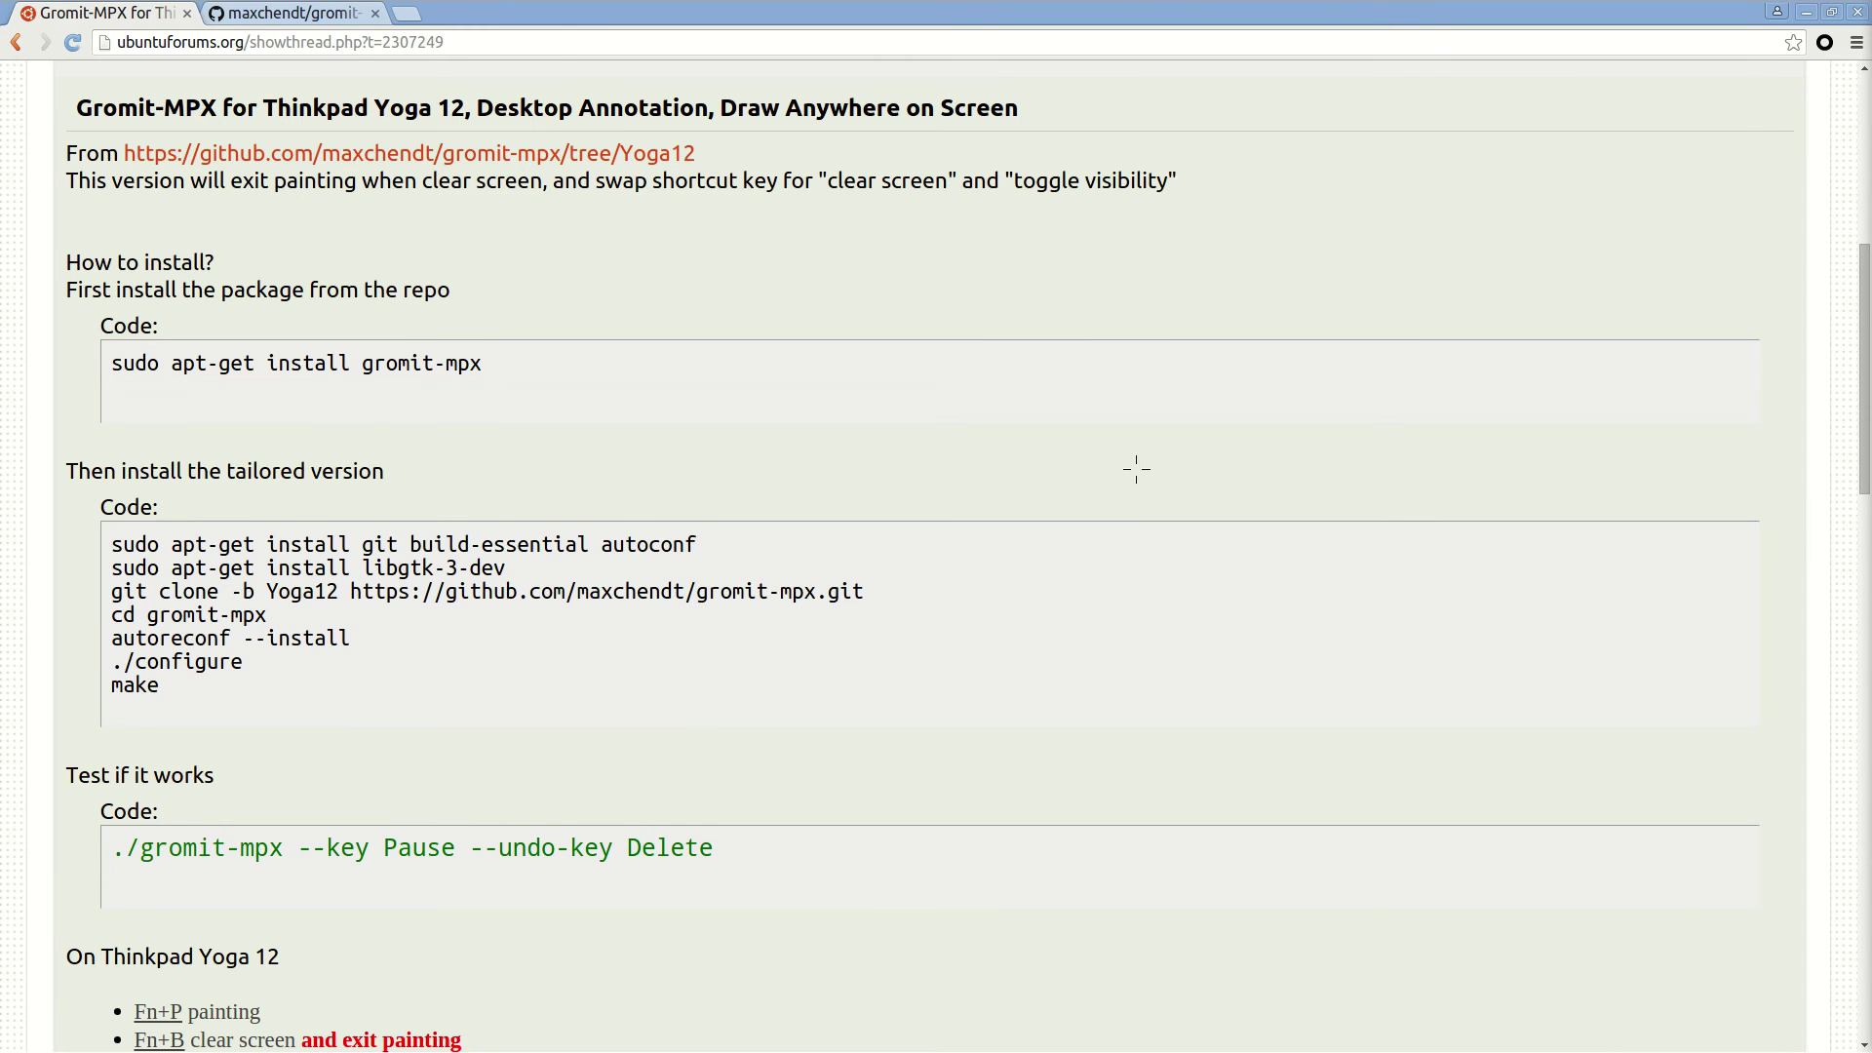
Draw a red curve beside the installation and test instructions and clear it
mouse_move(161, 234)
left_mouse_down()
mouse_move(36, 756)
mouse_move(128, 897)
left_mouse_up()
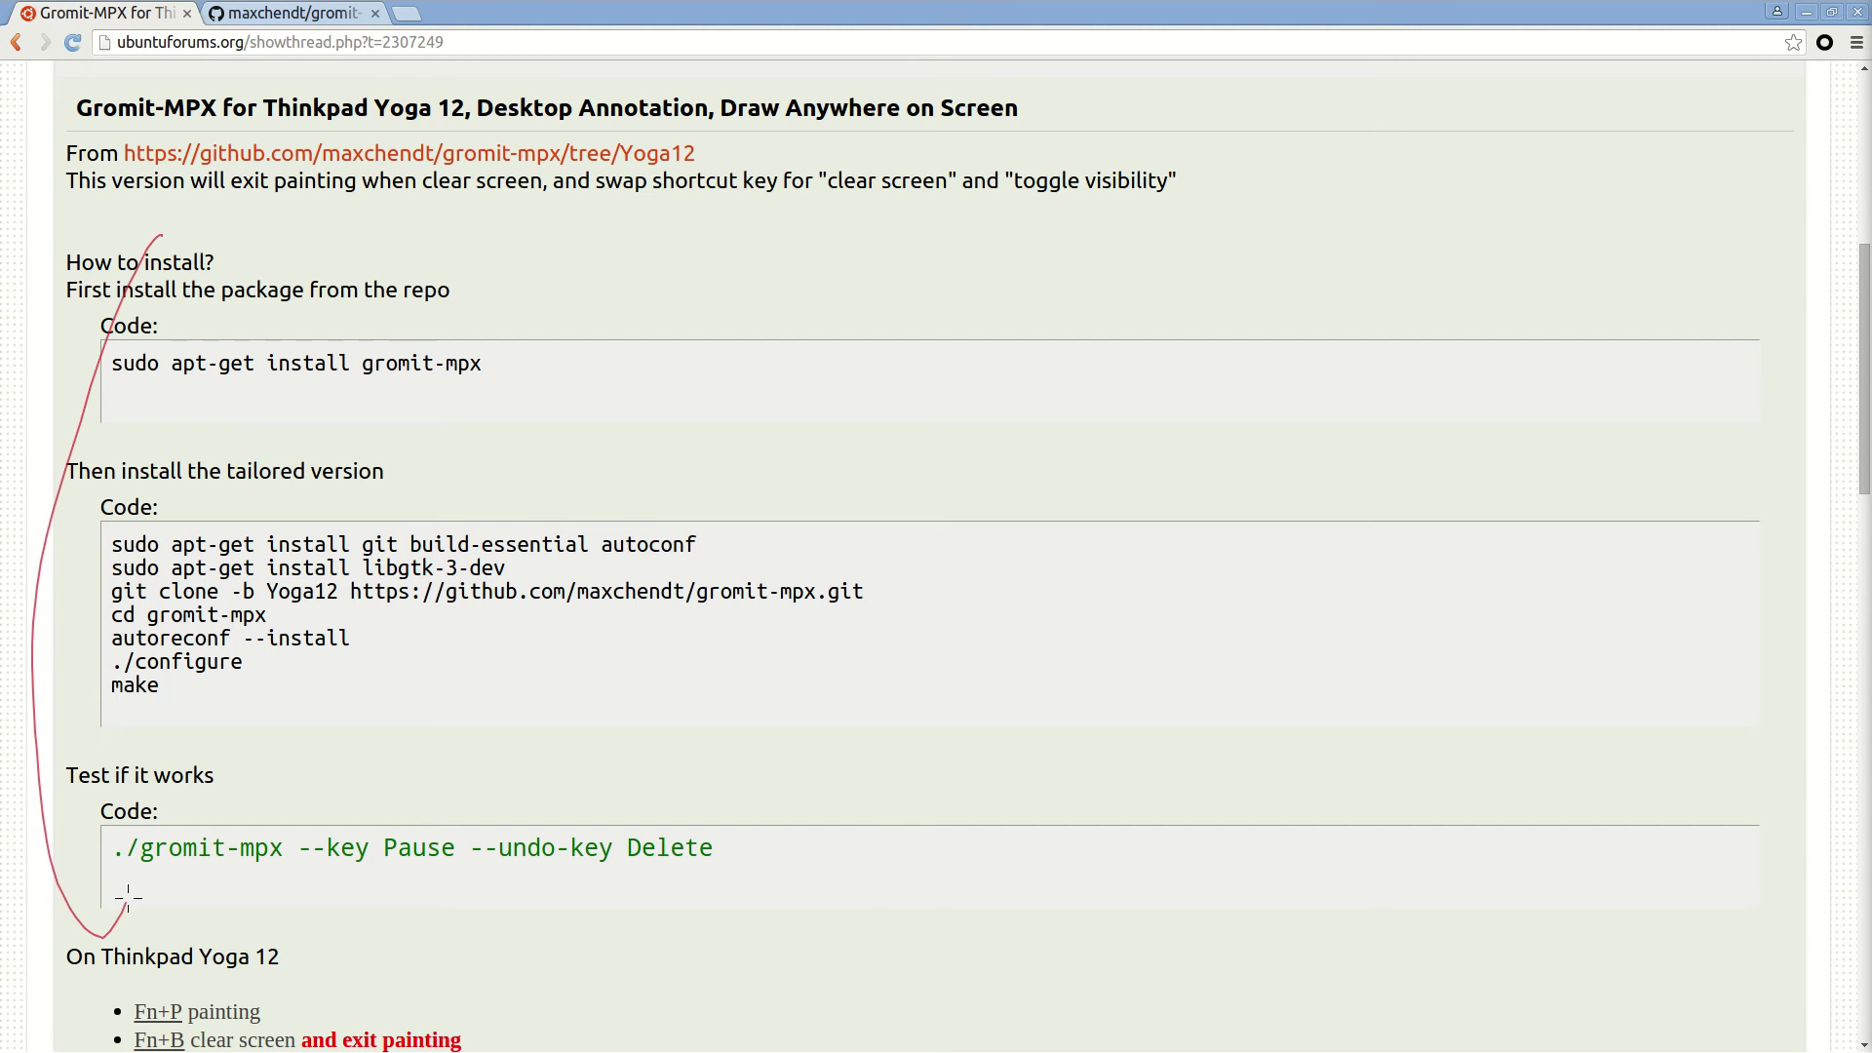
key("ctrl+Pause")
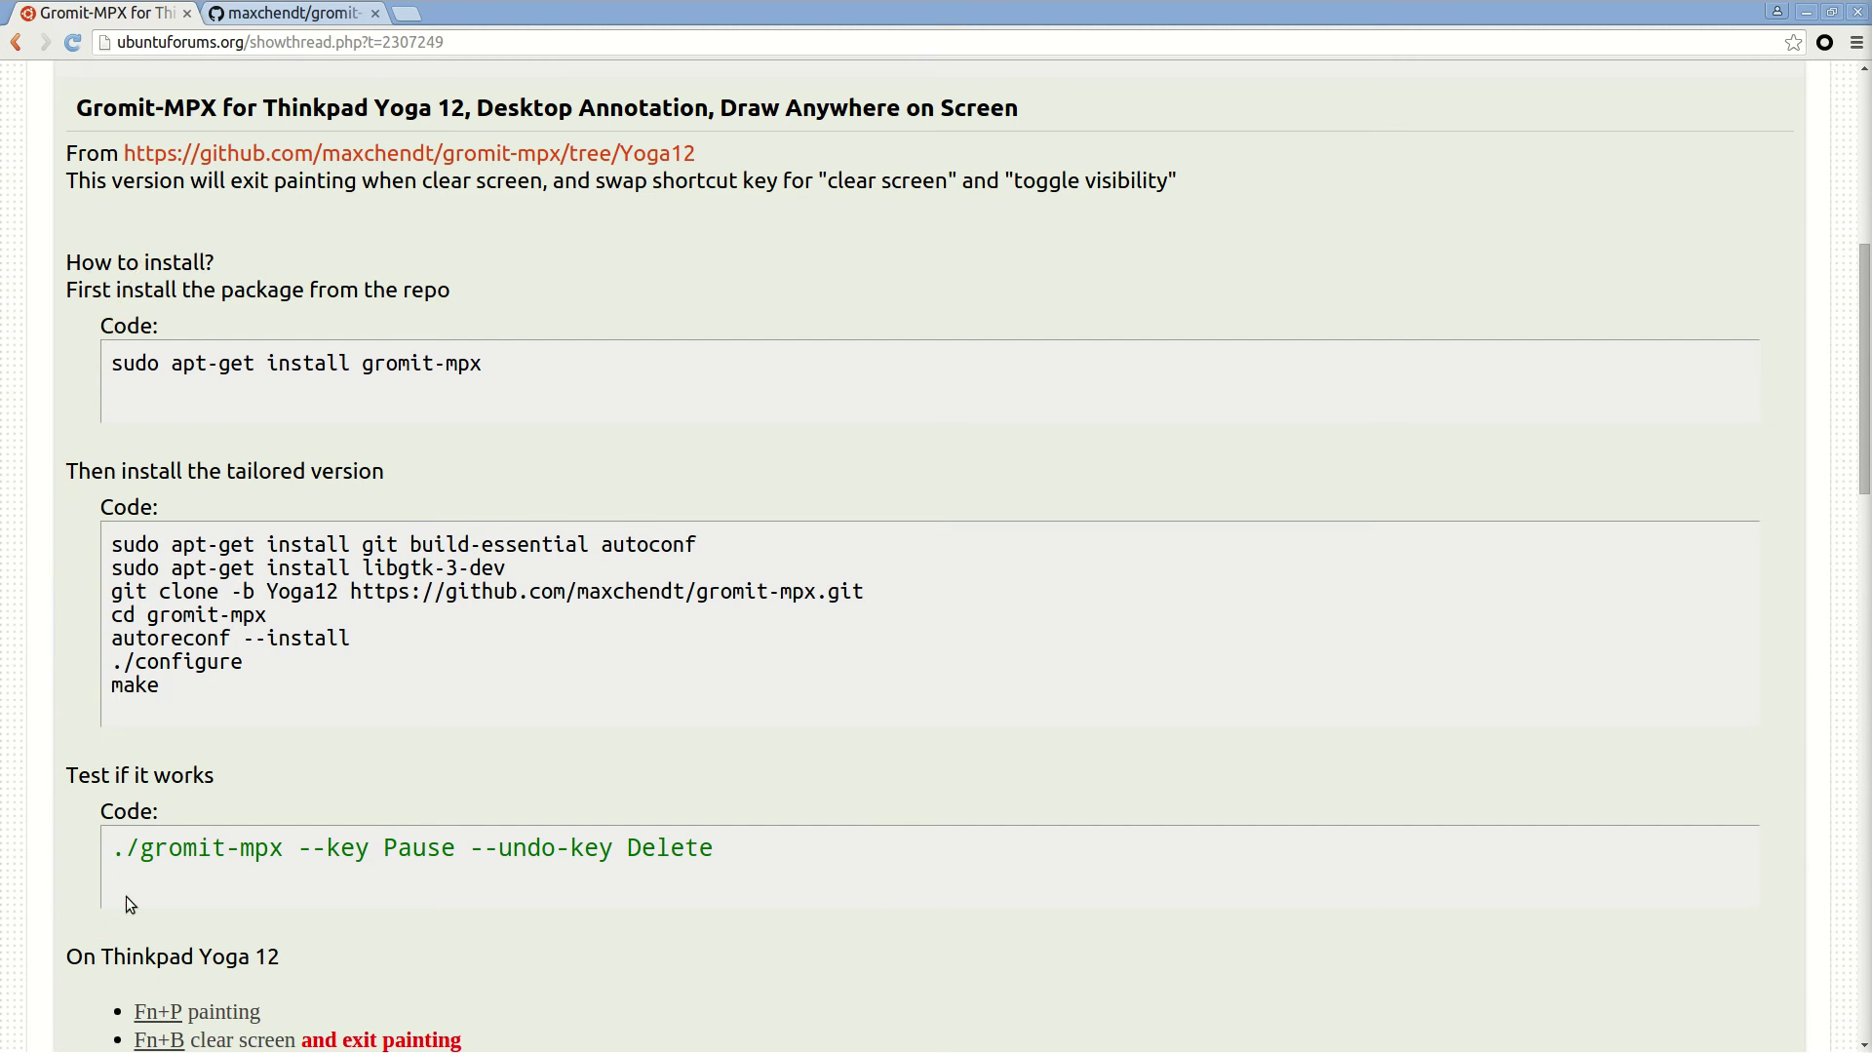
Circle "Yoga 12" in the shortcut section's heading and bracket the Fn+P and Fn+B entries in red
scroll(588, 814, "down", 10)
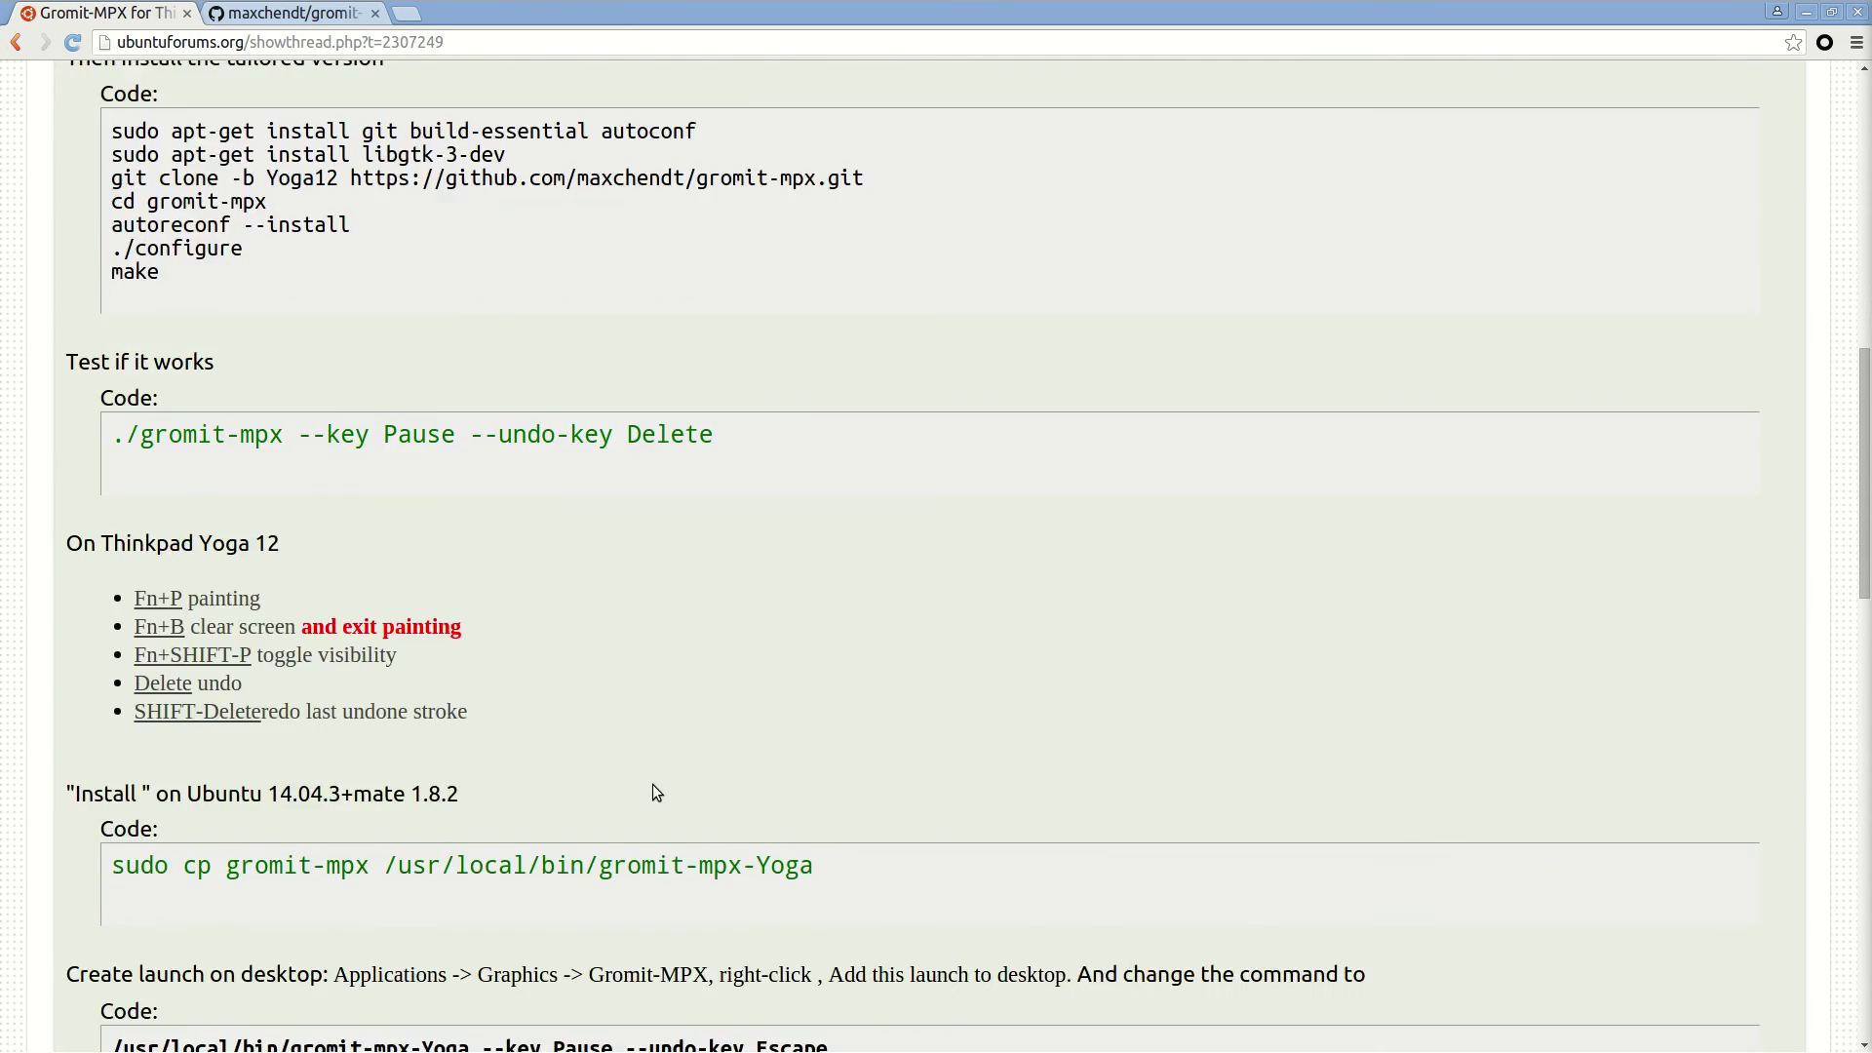
scroll(1022, 459, "down", 2)
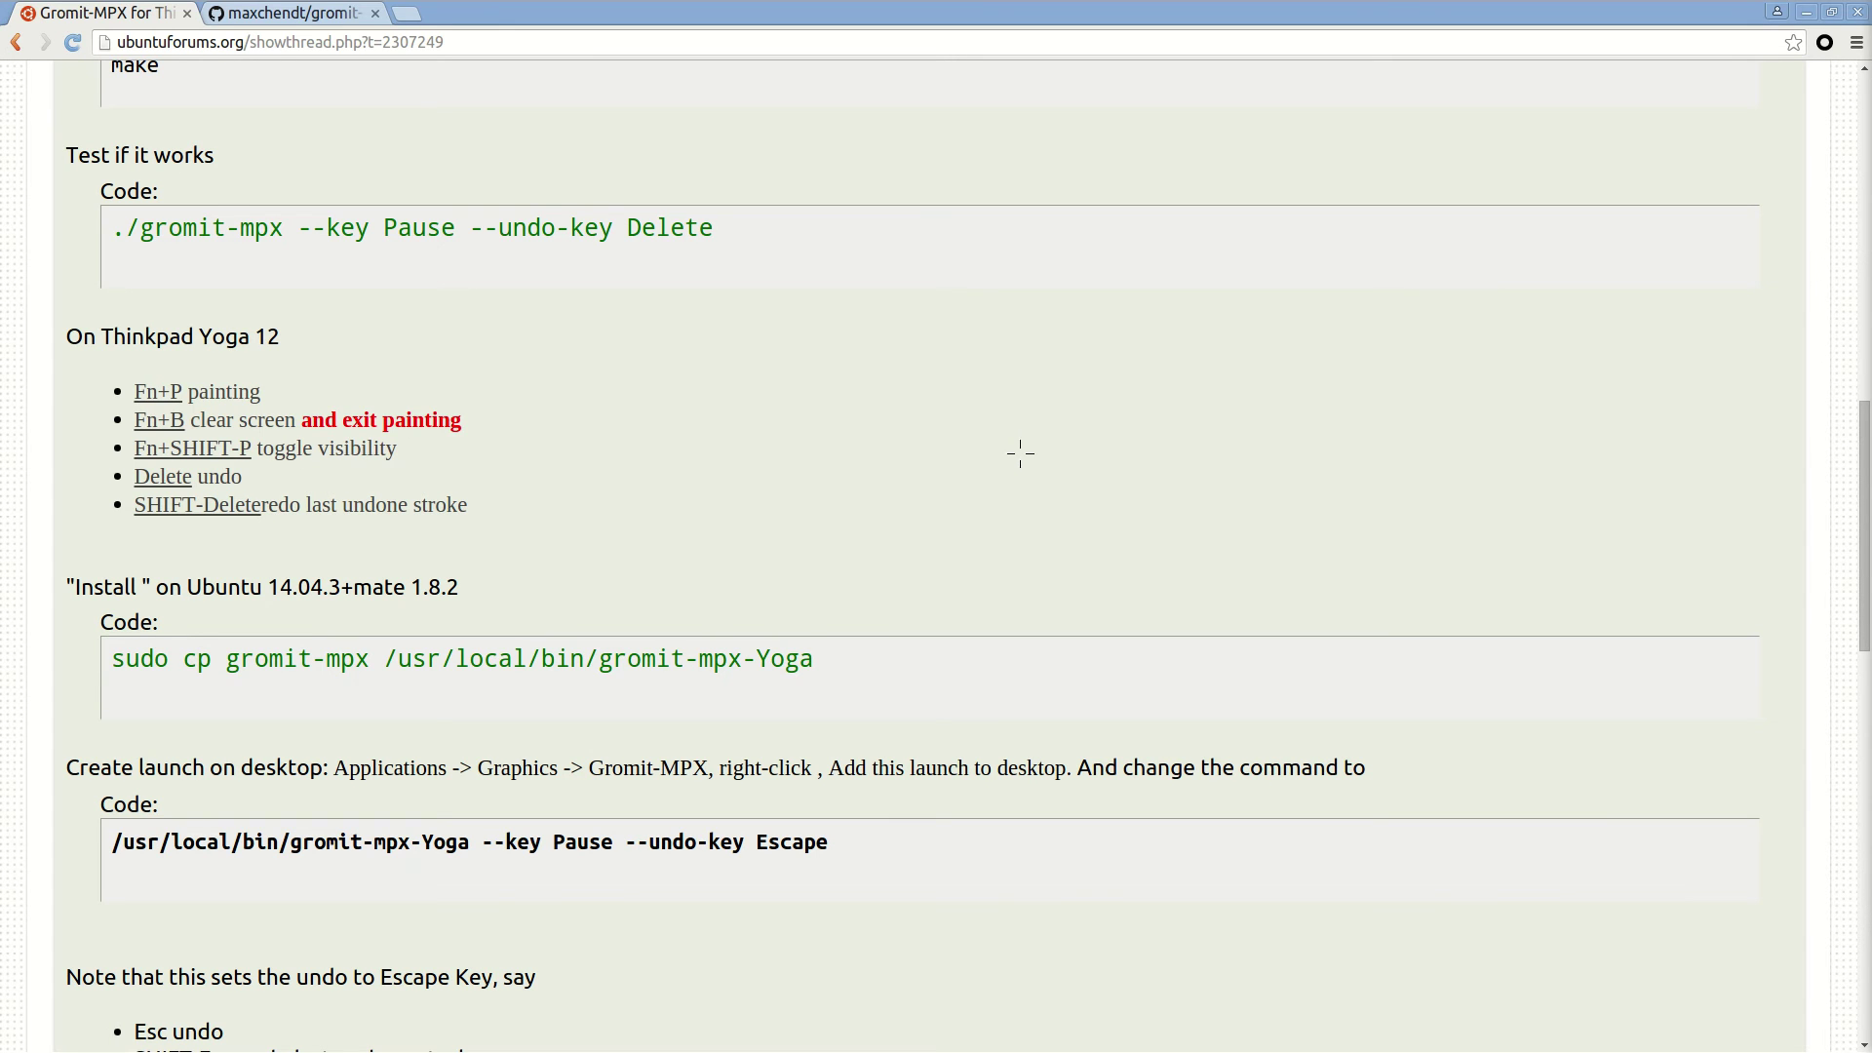
mouse_move(200, 357)
left_mouse_down()
mouse_move(302, 295)
mouse_move(197, 358)
left_mouse_up()
mouse_move(165, 364)
left_mouse_down()
mouse_move(63, 408)
mouse_move(137, 444)
left_mouse_up()
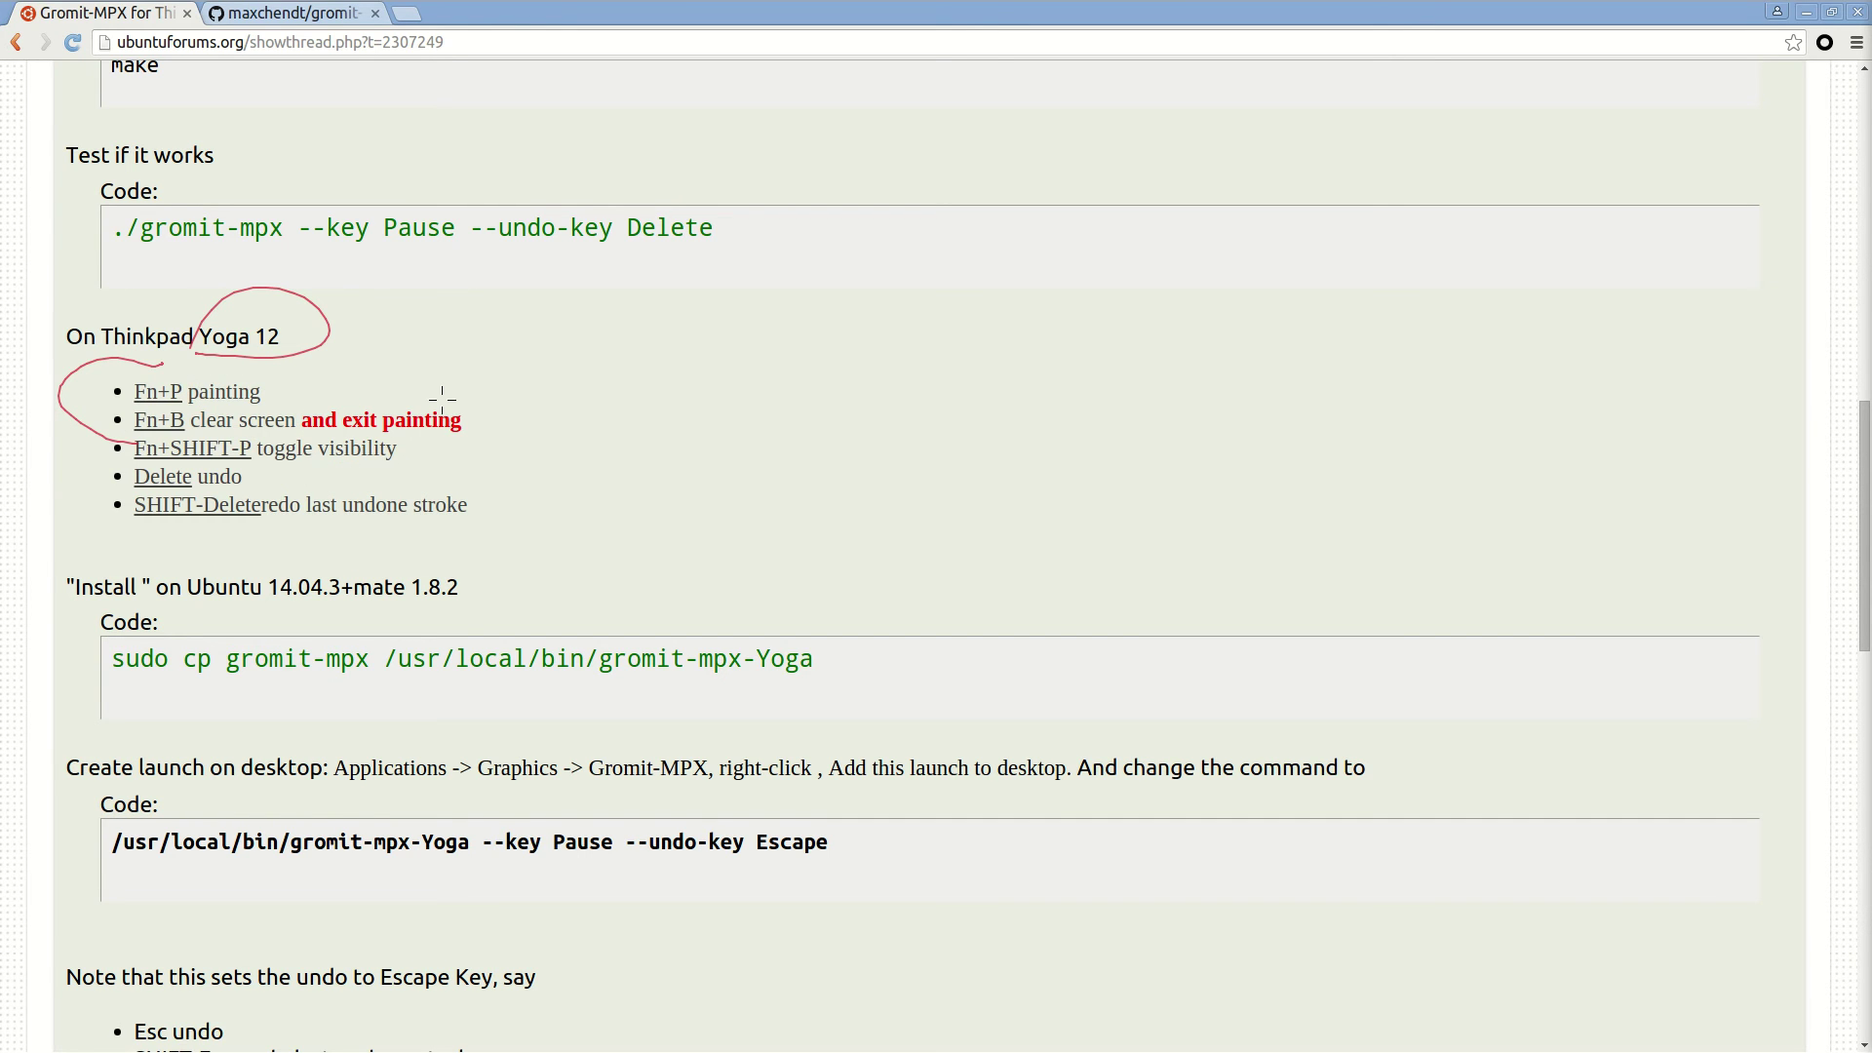
Replace the earlier marks with a red circle around Fn+P and an arrow to Pause in the test command, and clear the drawing
key("Break")
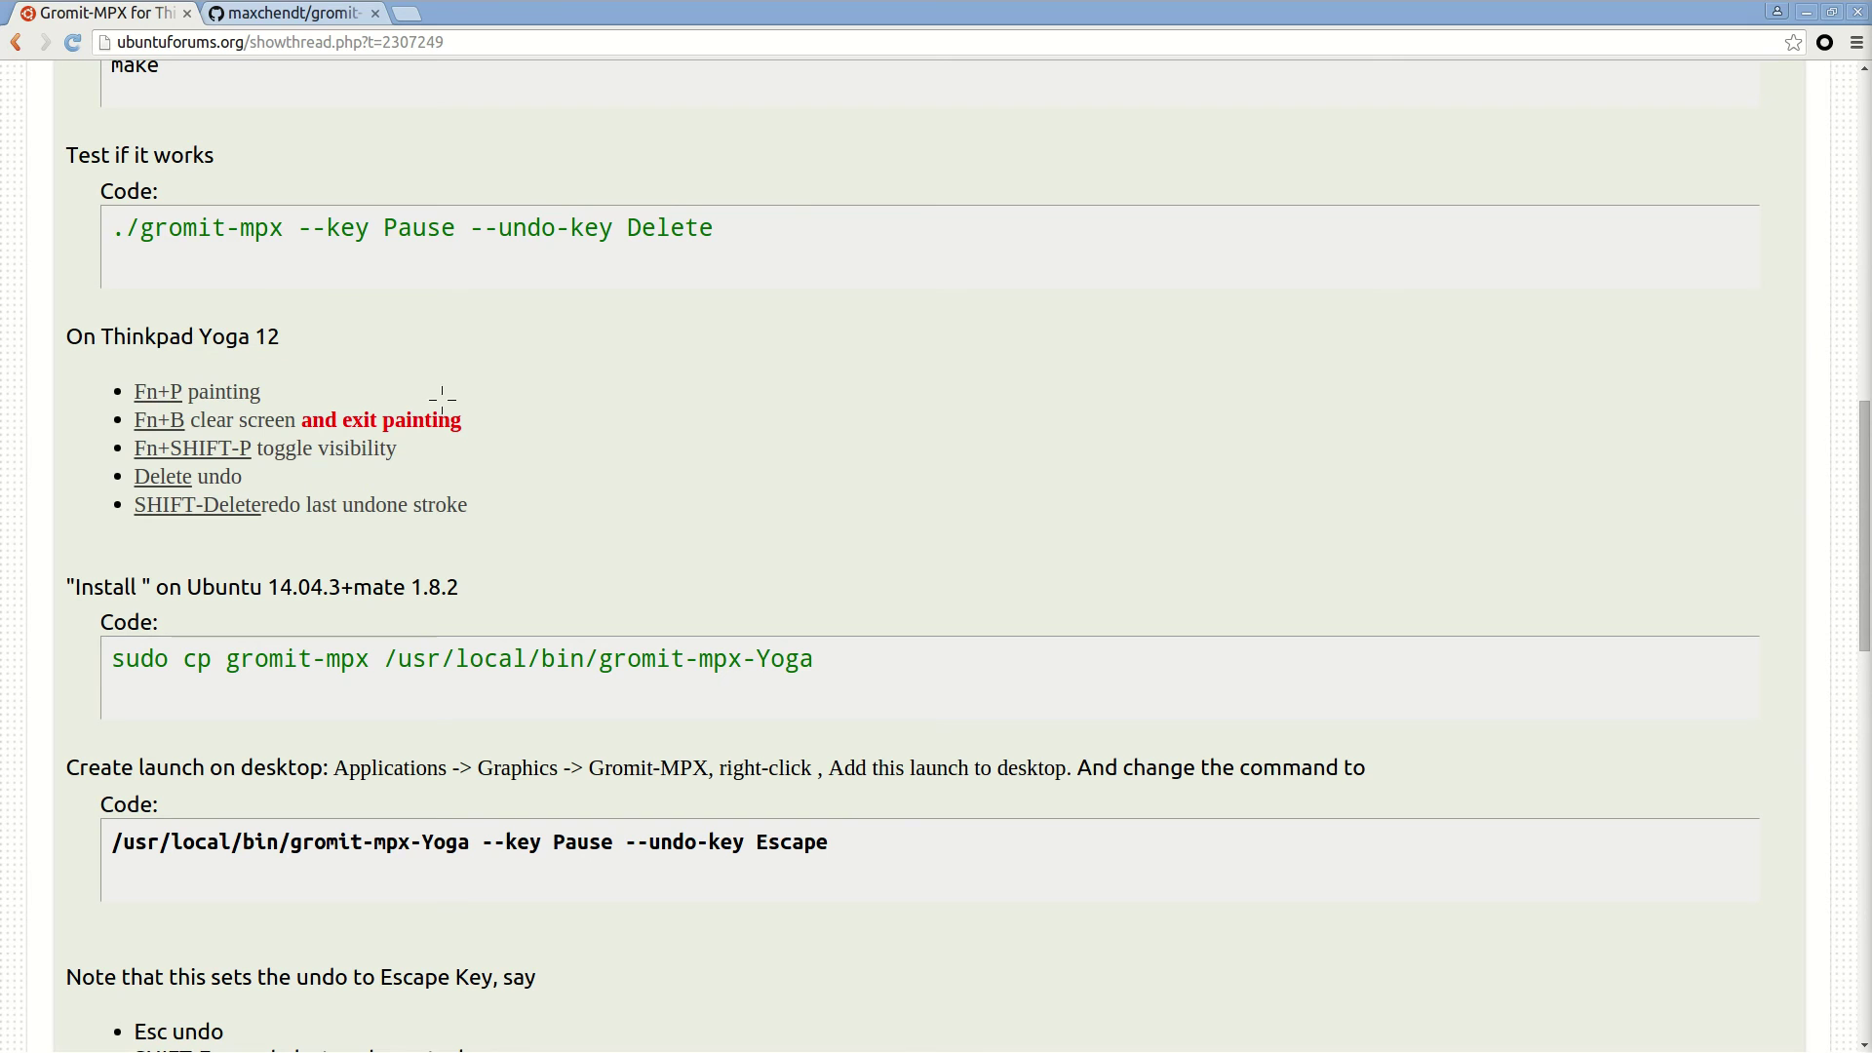
mouse_move(186, 372)
left_mouse_down()
mouse_move(152, 421)
mouse_move(183, 359)
mouse_move(409, 241)
mouse_move(358, 271)
left_mouse_up()
left_click_drag(407, 259, 440, 296)
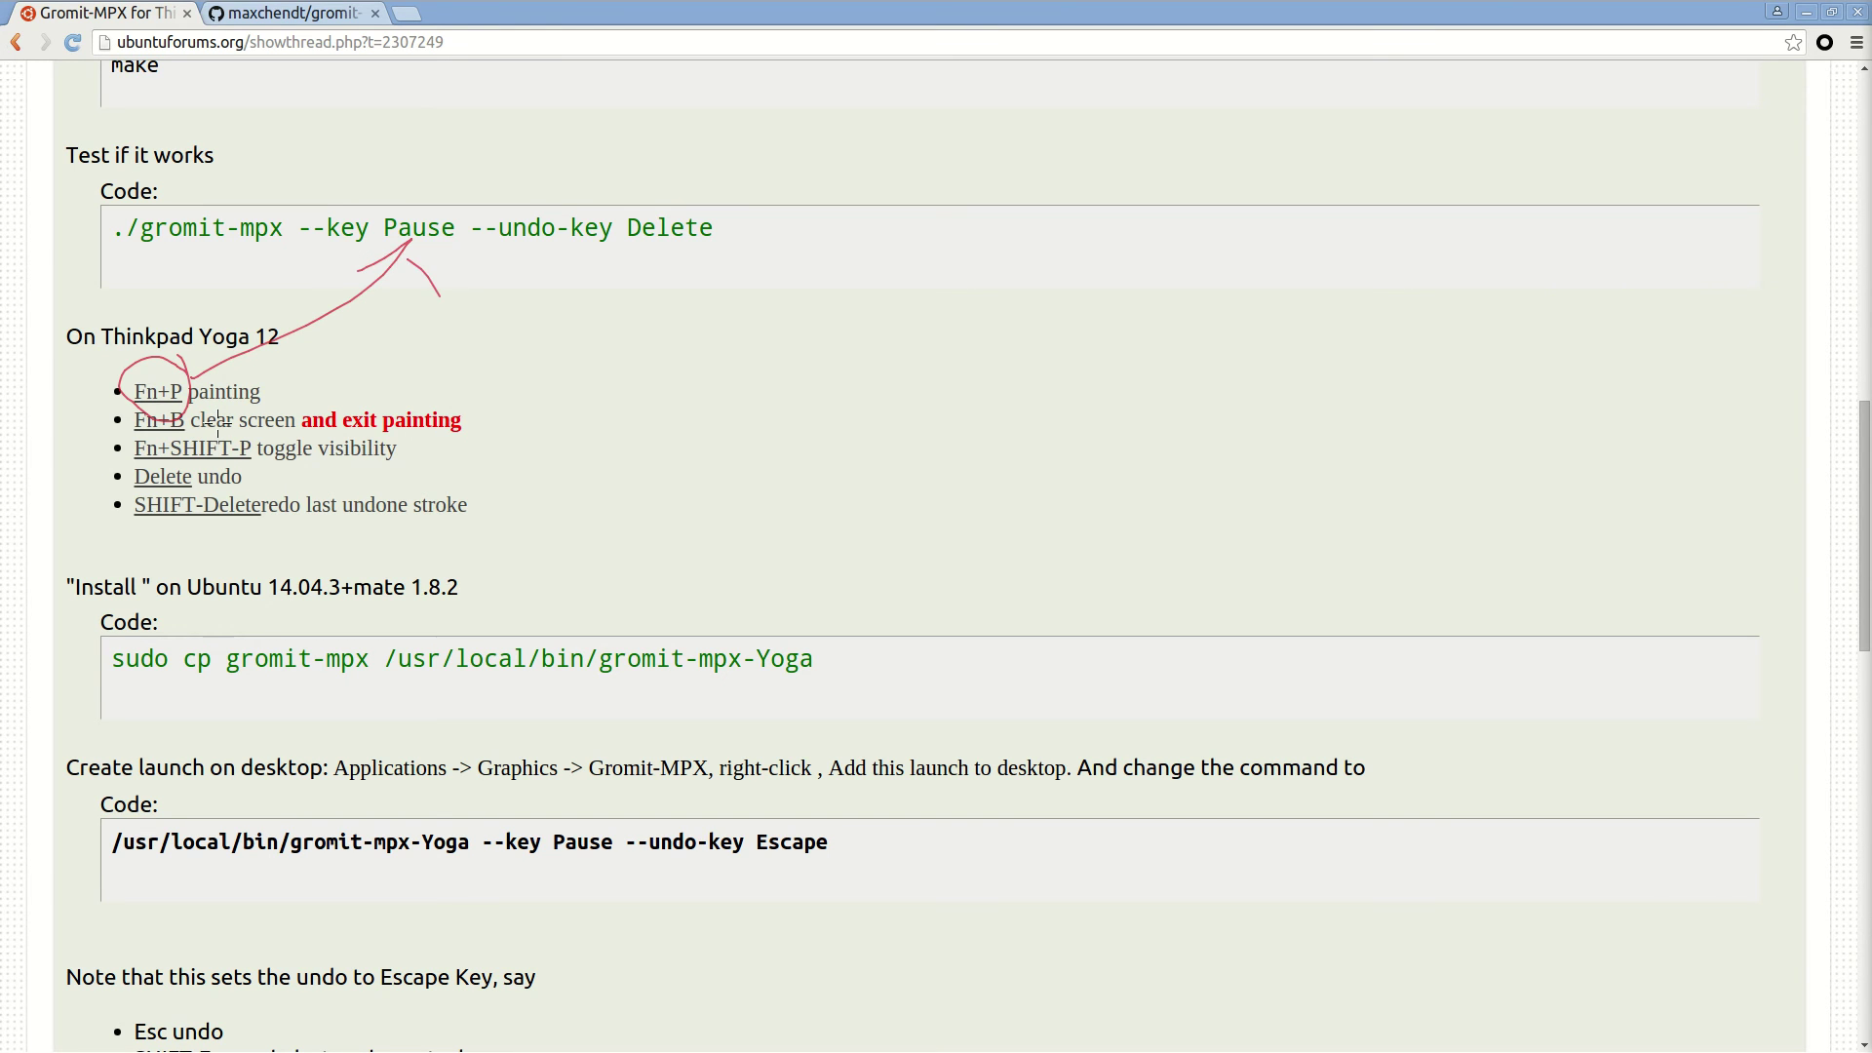
key("ctrl+Pause")
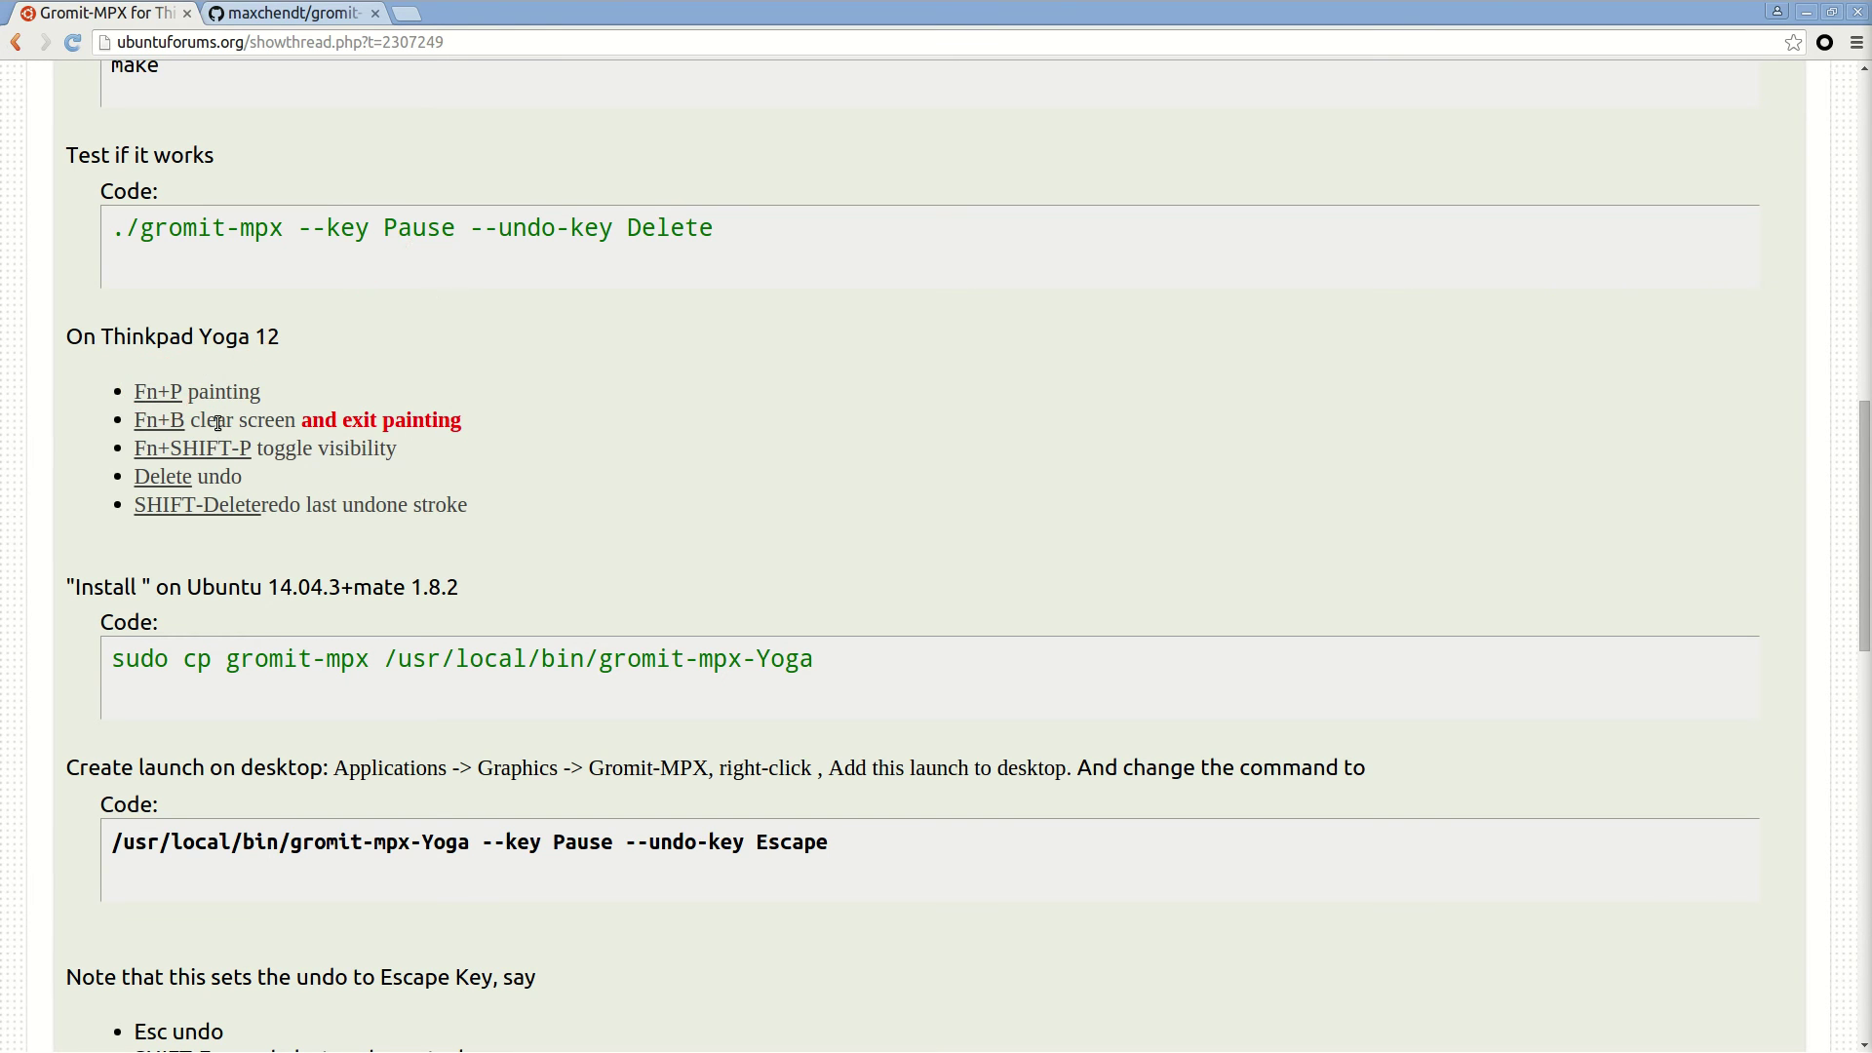
Draw a red arrow from the Fn+B entry up to Pause in the test command and clear it
key("Pause")
left_click_drag(183, 427, 341, 324)
left_click_drag(413, 254, 394, 281)
key("ctrl+Pause")
Underline "--undo-key Delete" and circle the Delete undo entry in red, undo and redo the last stroke twice, and clear the screen
left_click_drag(486, 254, 741, 248)
mouse_move(171, 502)
left_mouse_down()
mouse_move(210, 453)
mouse_move(186, 504)
left_mouse_up()
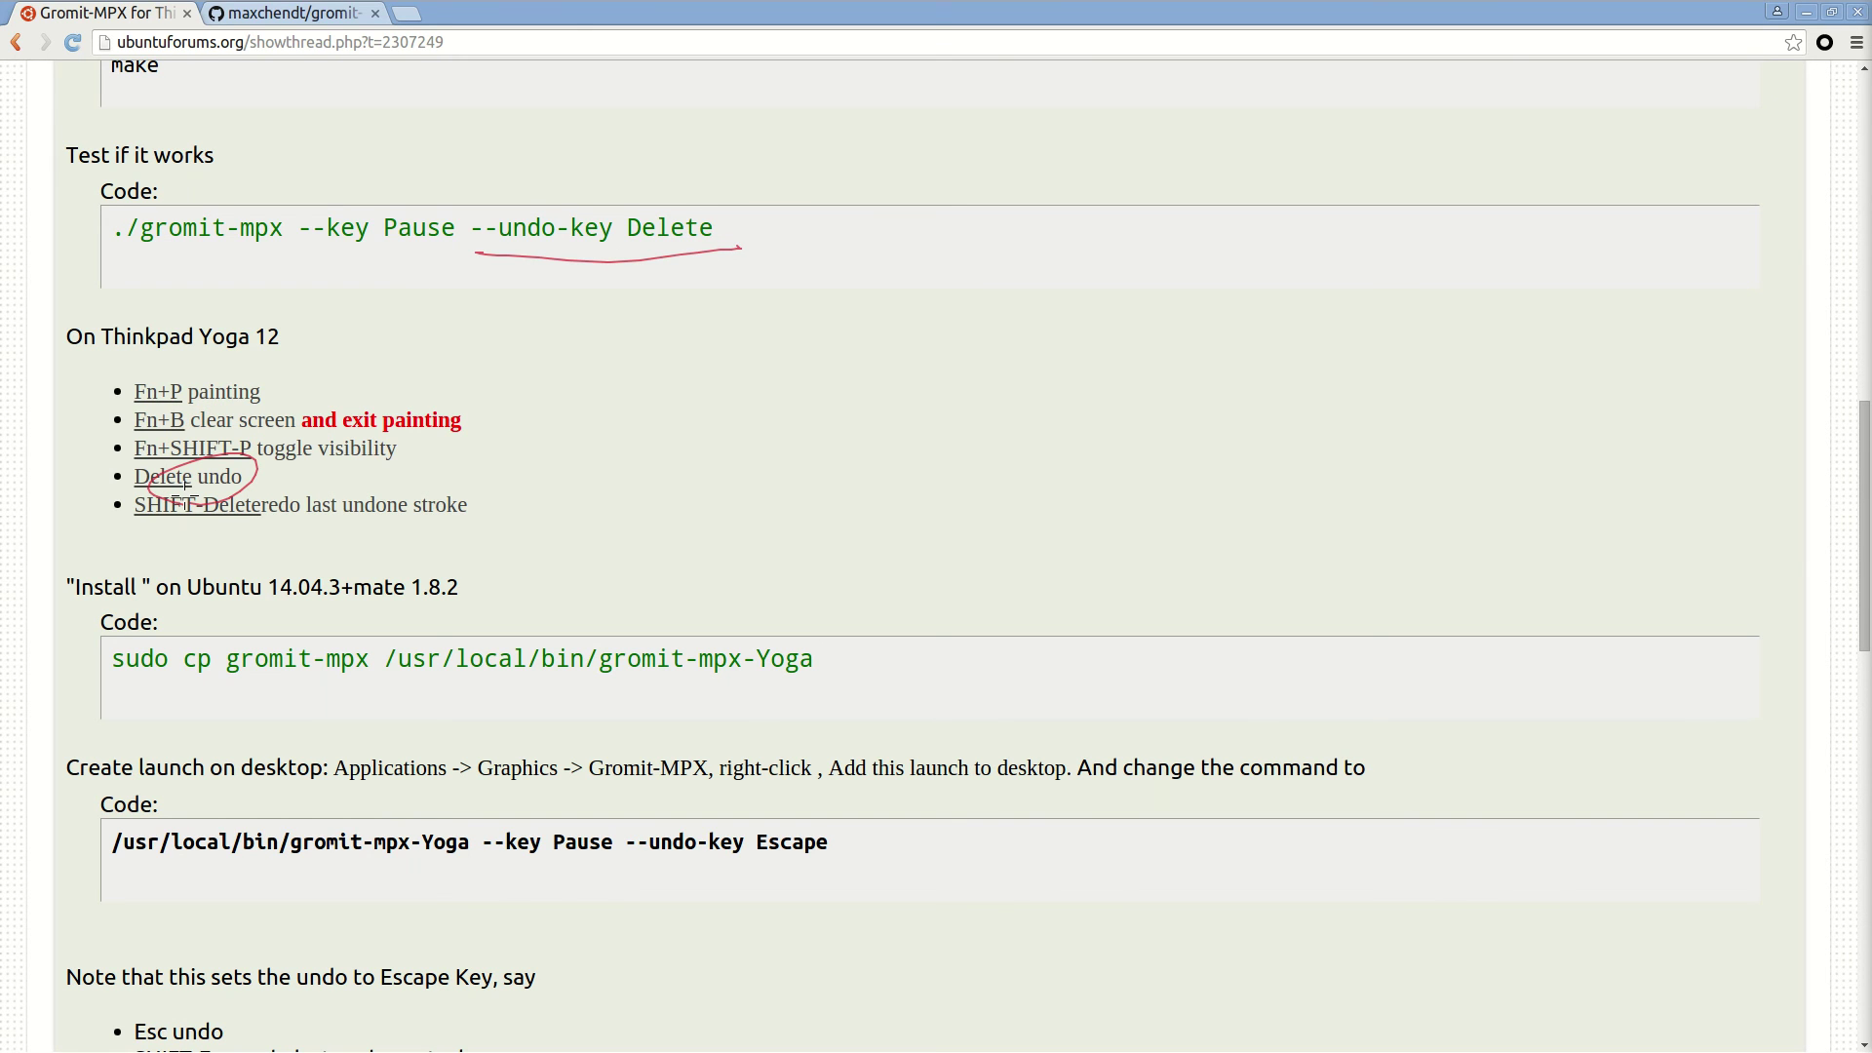
key("Delete")
key("shift+Delete")
key("Delete")
key("shift+Delete")
key("ctrl+Pause")
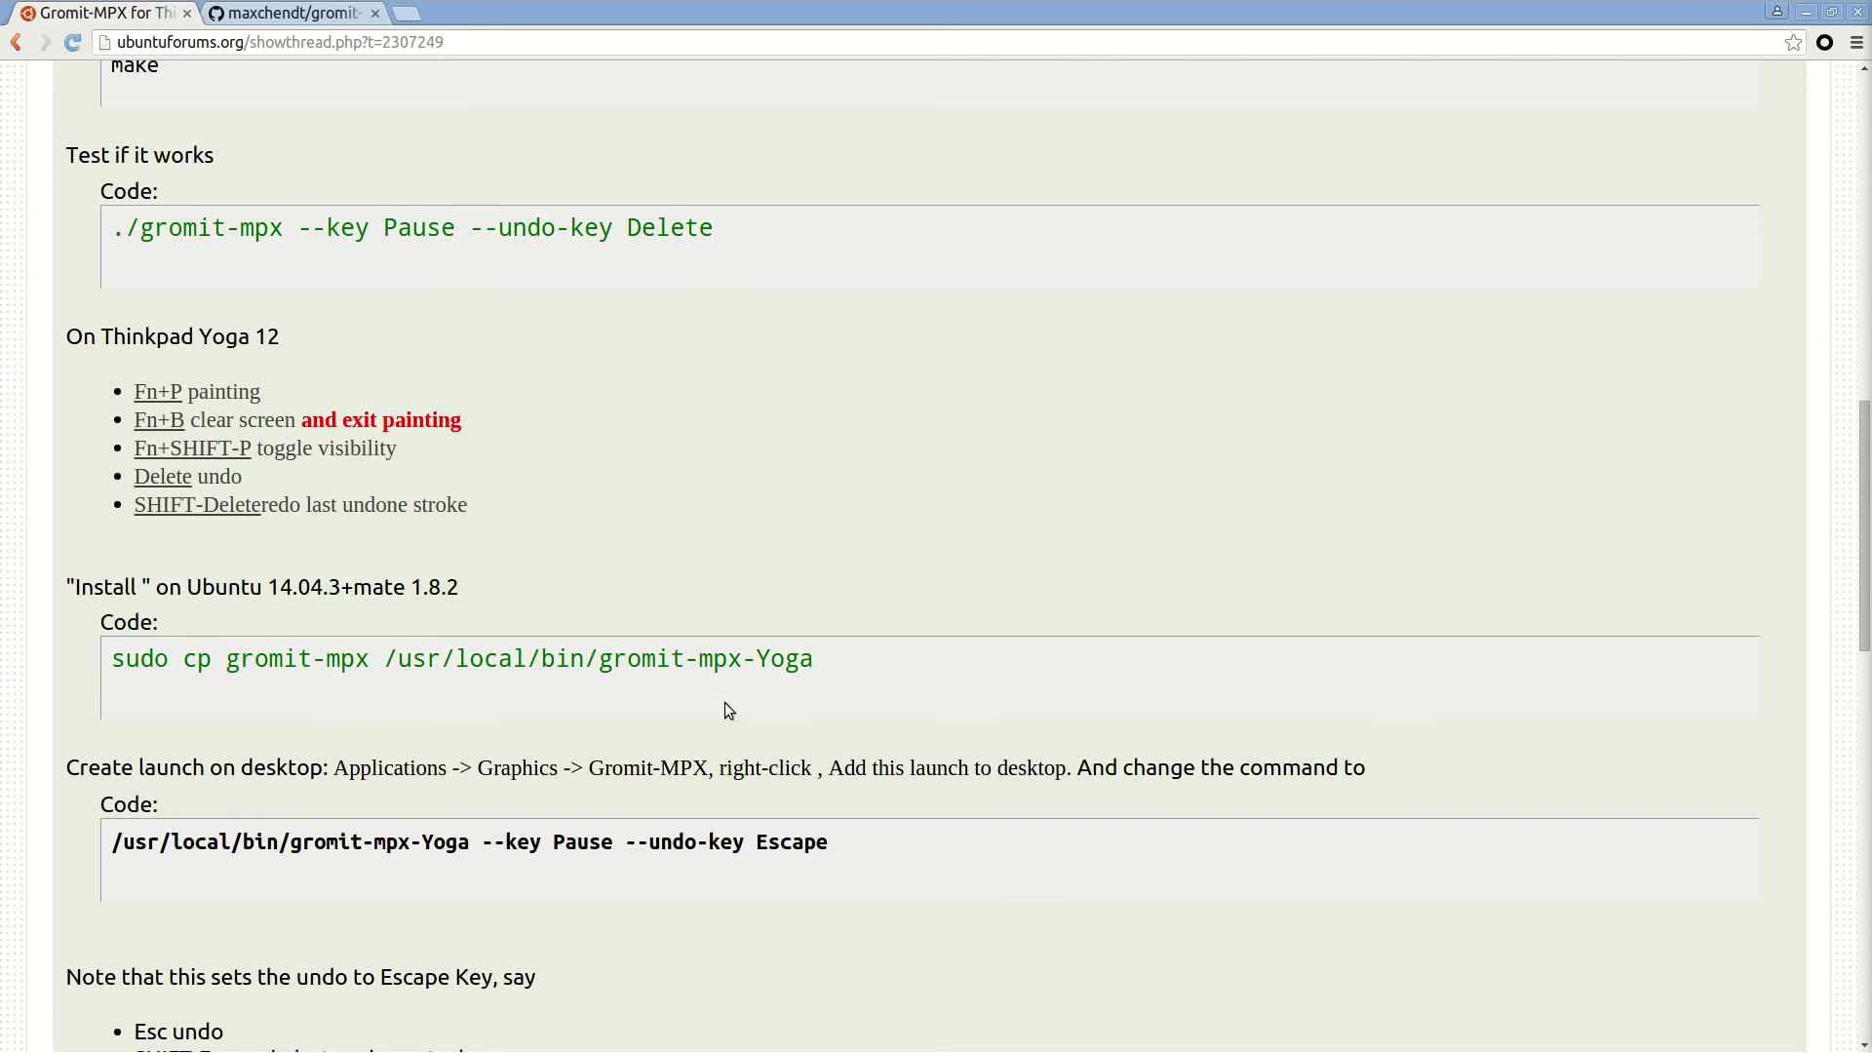
Go over the desktop launcher instructions in the thread and rotate the desktop cube to the workspace holding the Gromit-MPX launcher
scroll(724, 702, "down", 8)
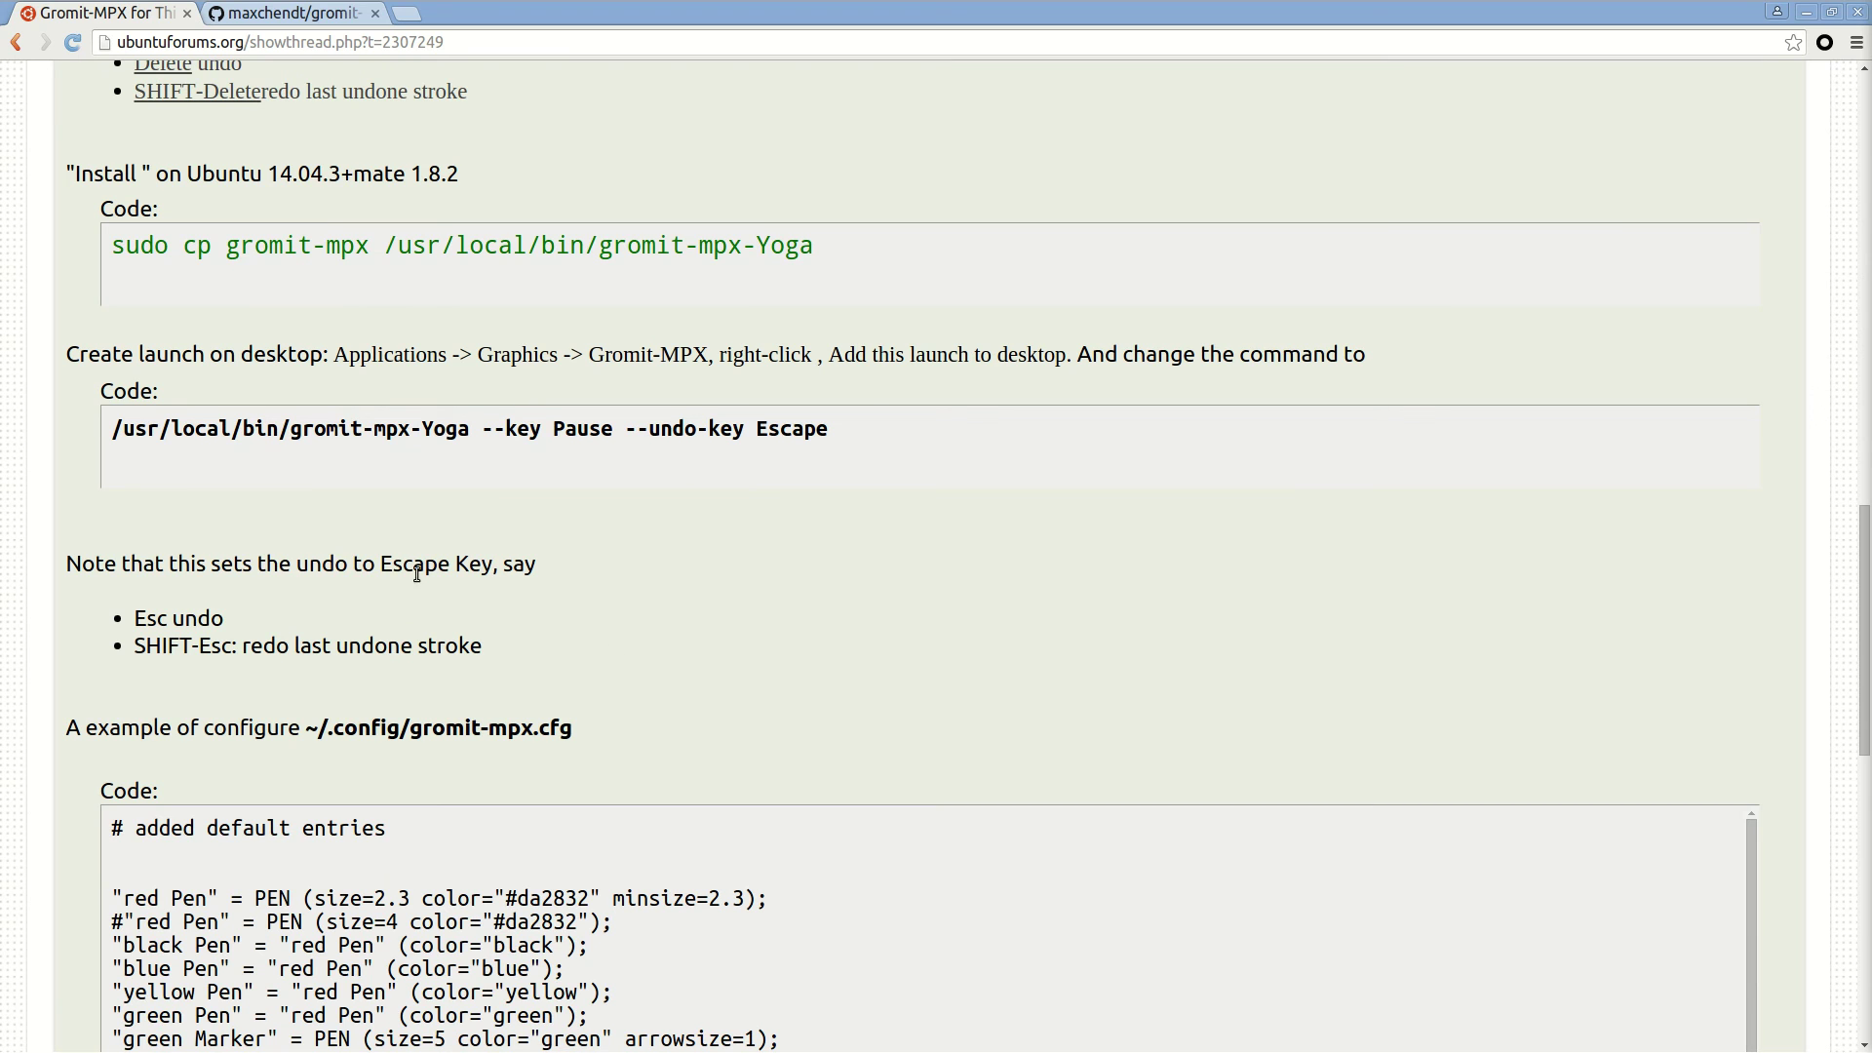
left_click_drag(362, 364, 856, 434)
left_click(1038, 446)
left_click_drag(1582, 436, 741, 546, "ctrl+alt")
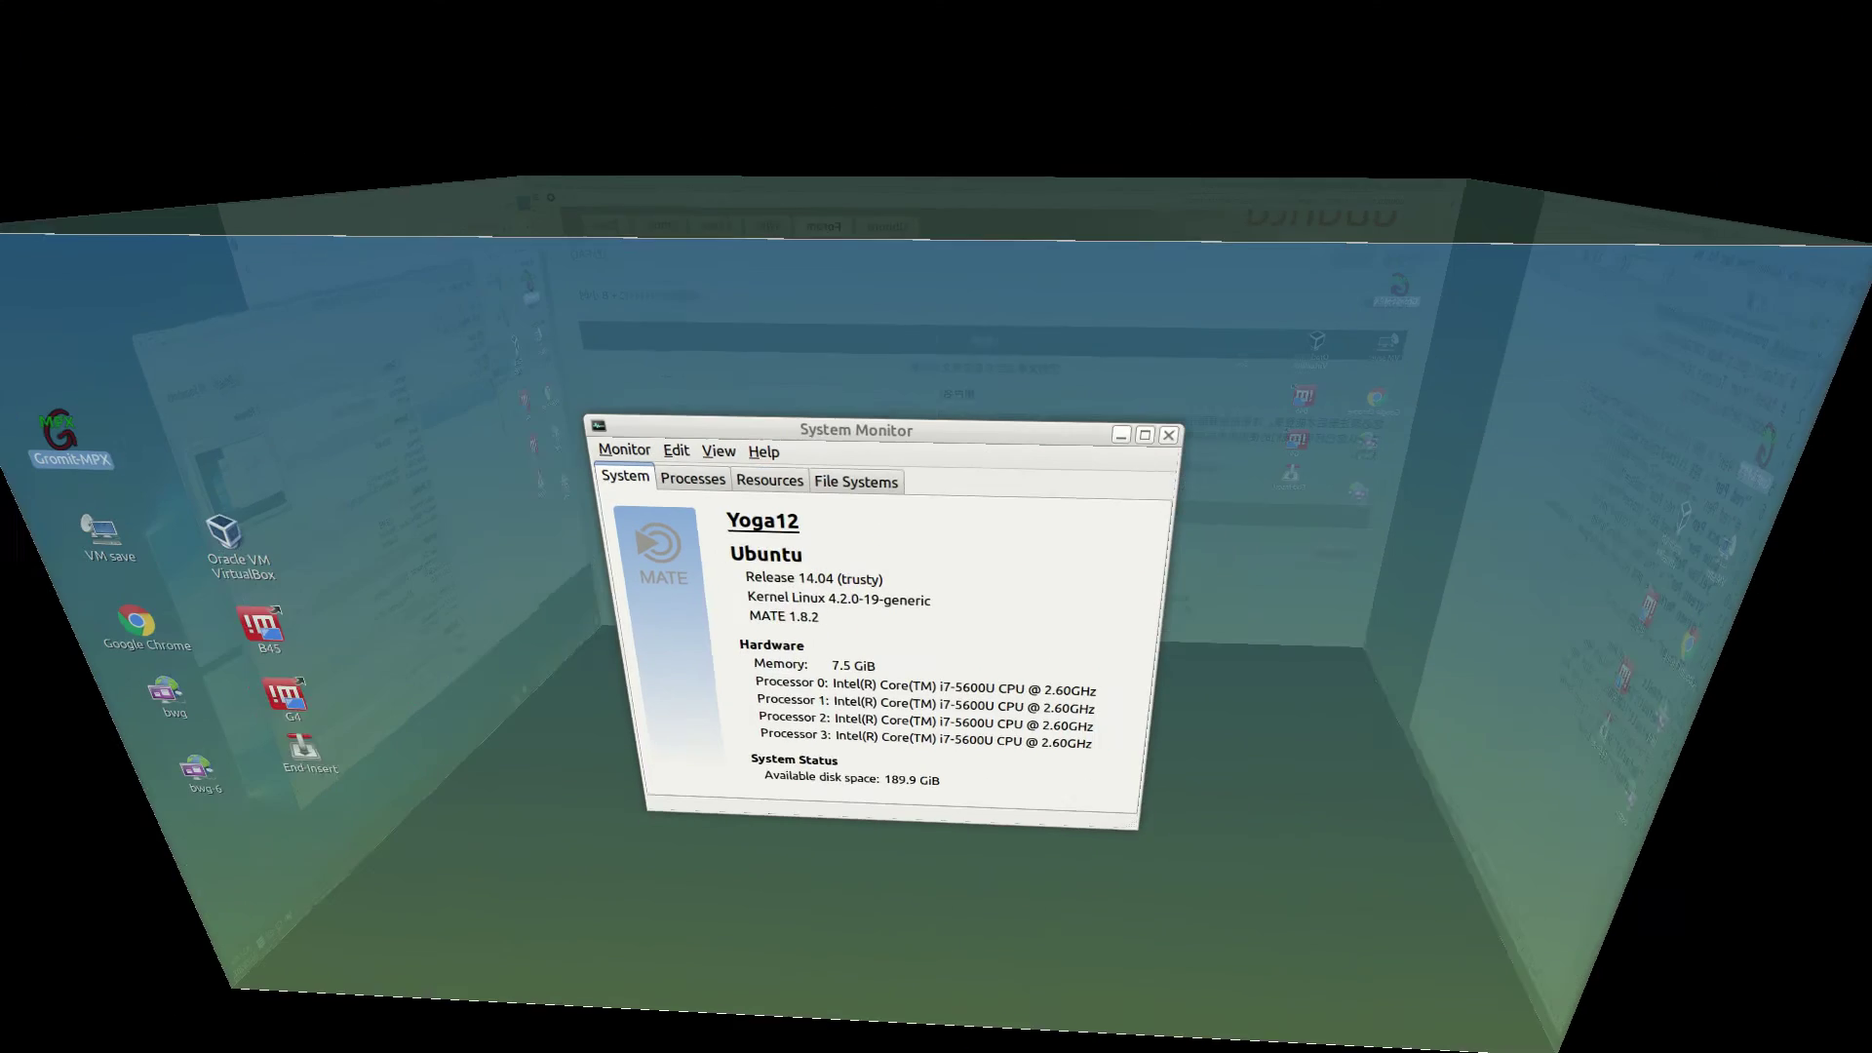
left_click(228, 215)
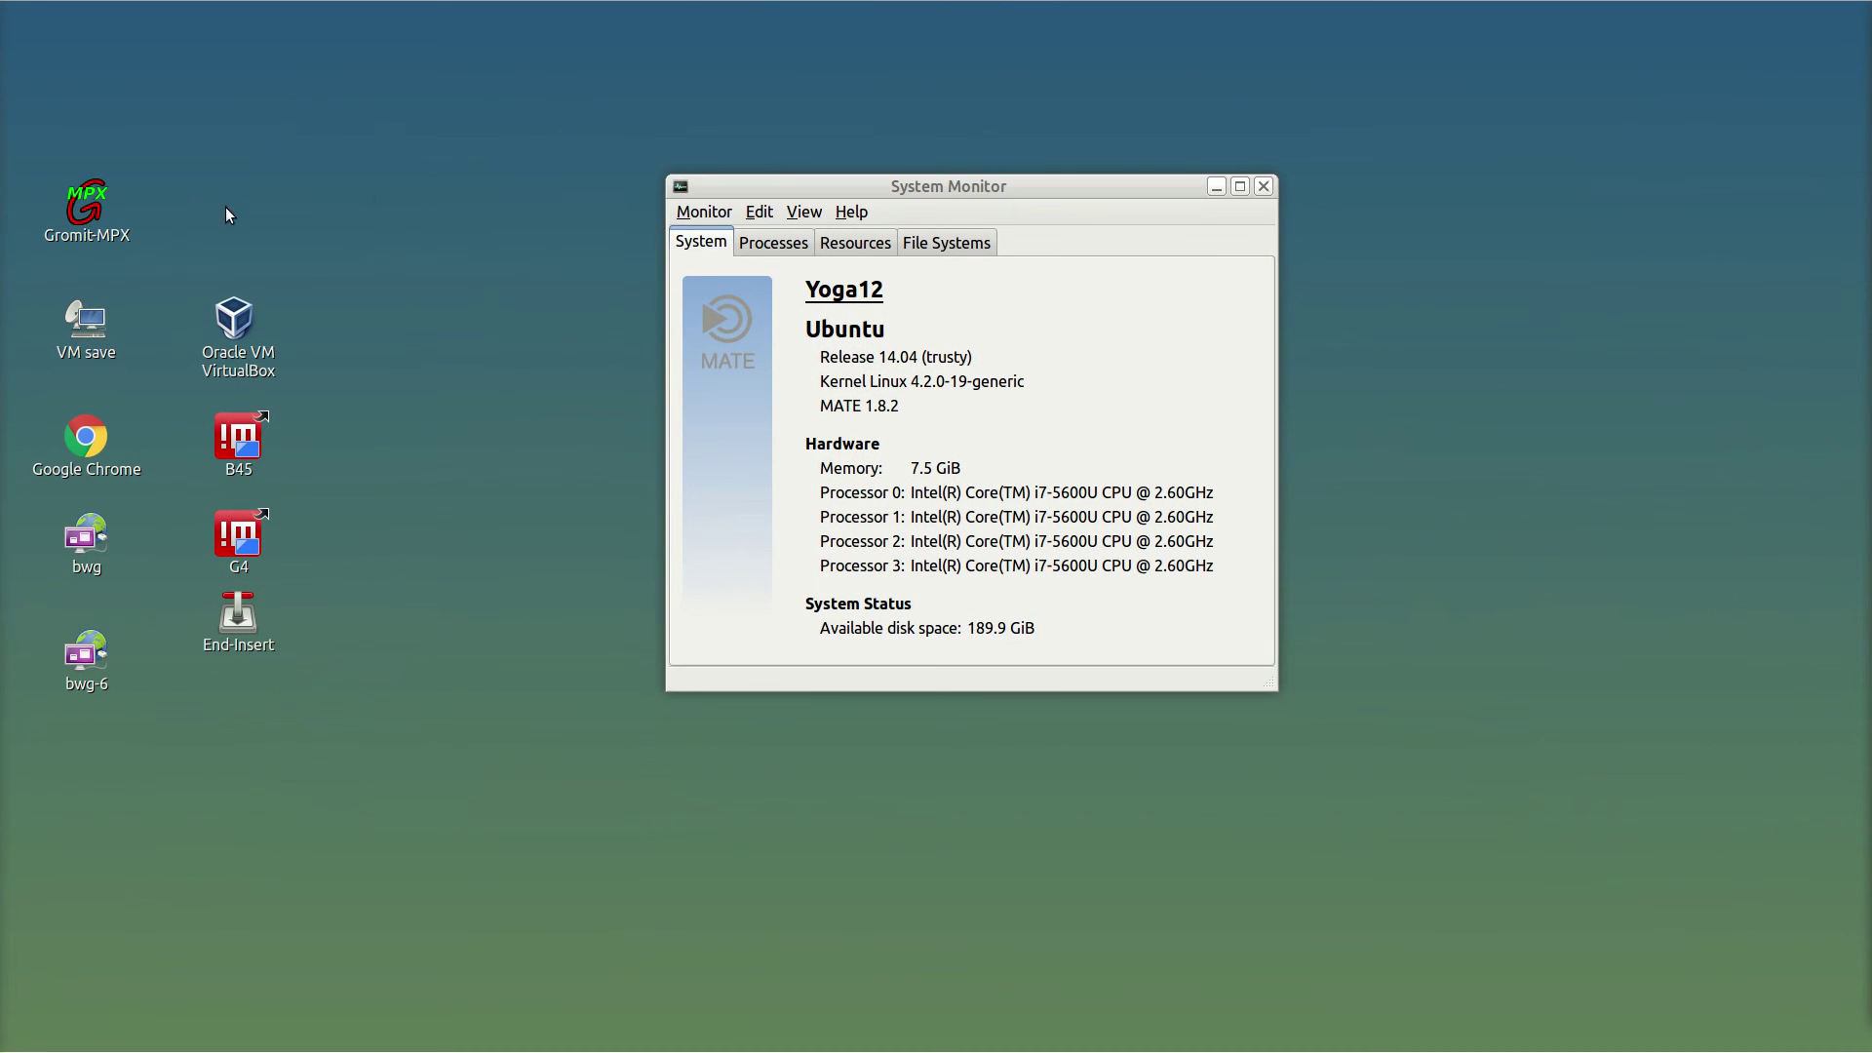
Open the Gromit-MPX desktop launcher's properties and inspect its Command through to the end
right_click(88, 218)
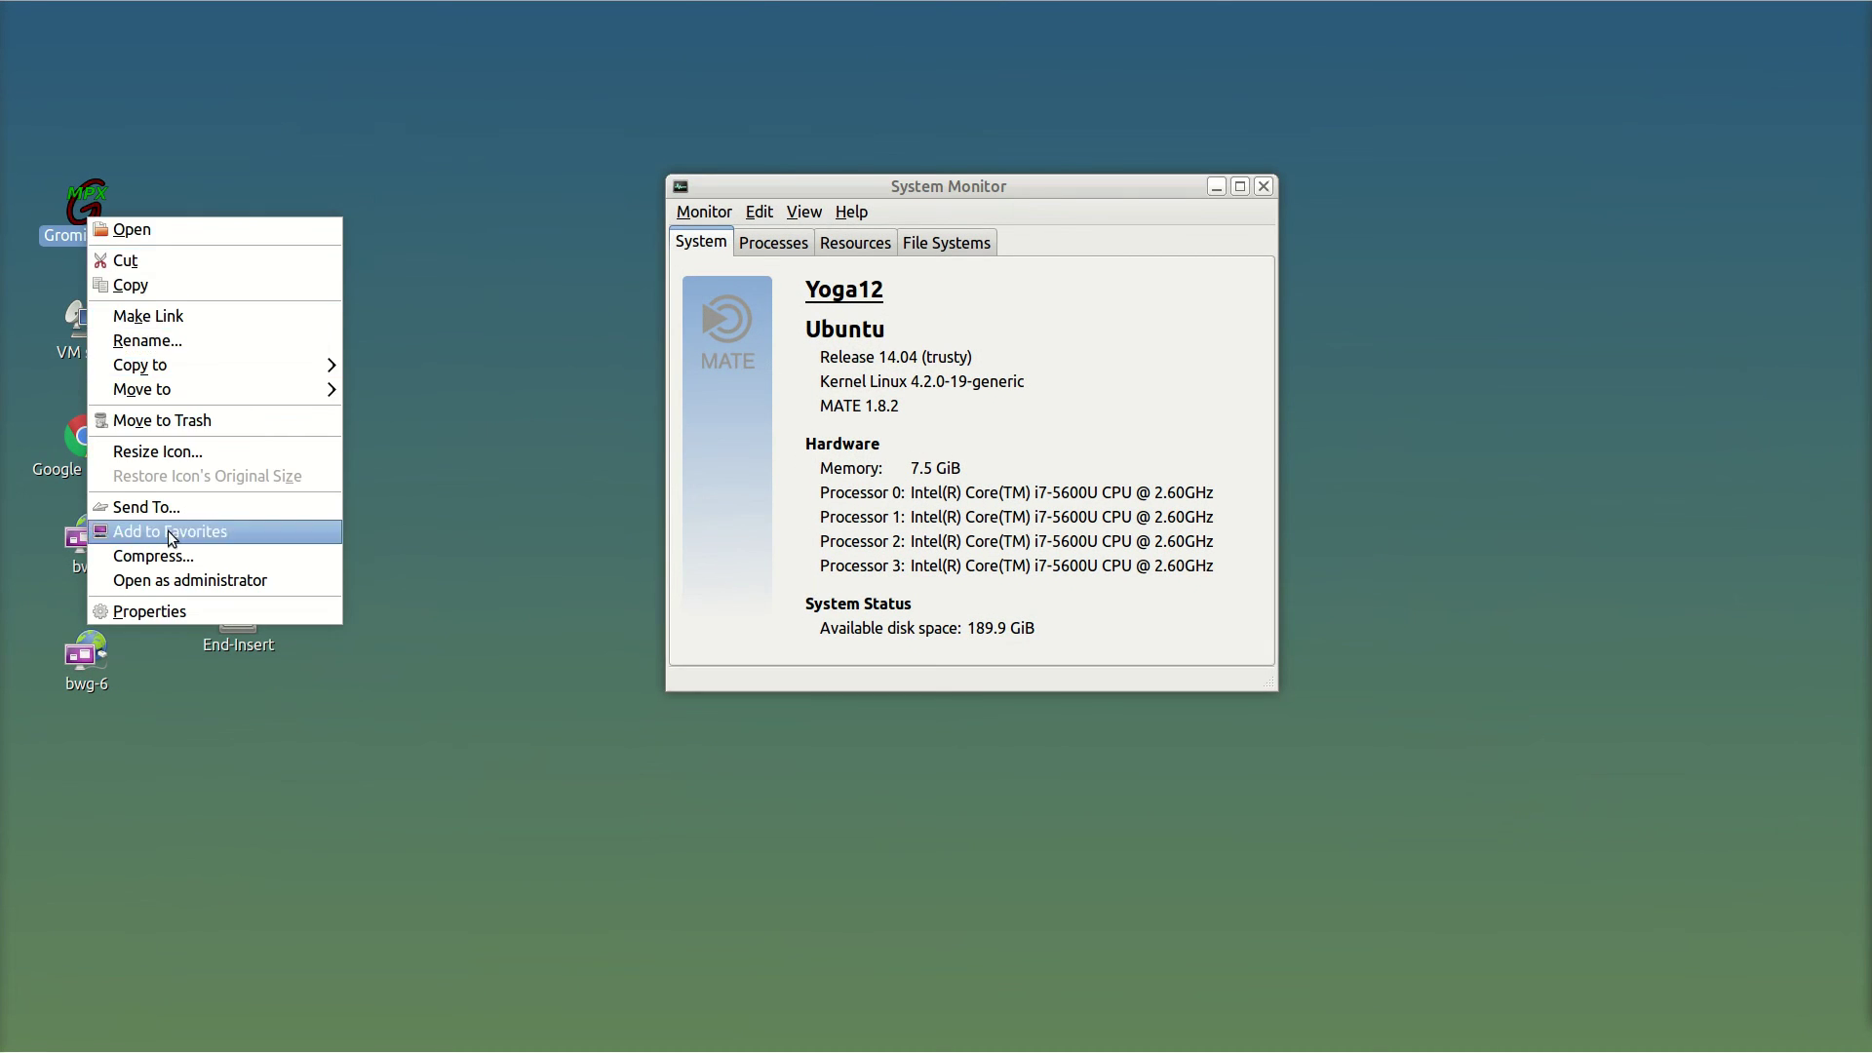
left_click(185, 610)
left_click(1045, 449)
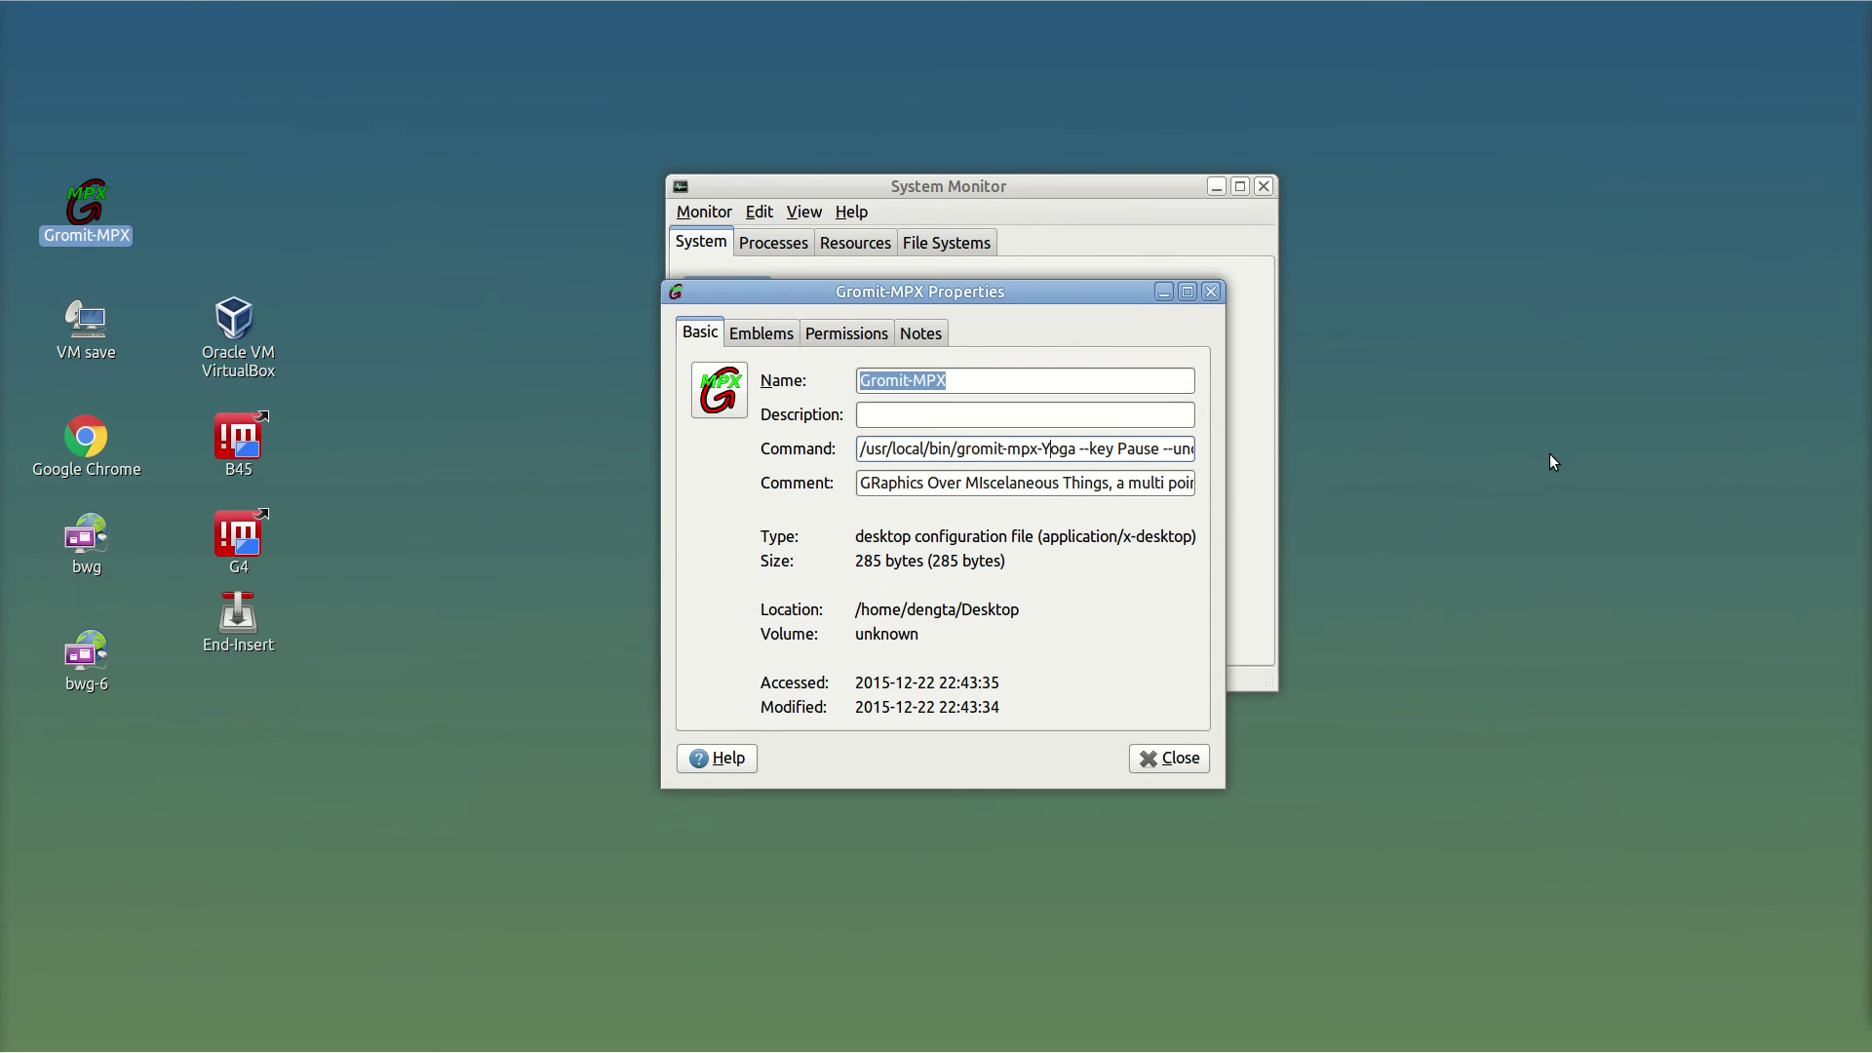
key("Right")
key("Right")
key("Right")
key("Right")
key("Right")
key("Right")
key("Right")
key("Right")
key("Right")
key("Right")
key("Right")
key("Right")
key("Right")
key("Right")
key("Right")
key("Right")
key("Right")
key("Right")
key("Right")
key("Right")
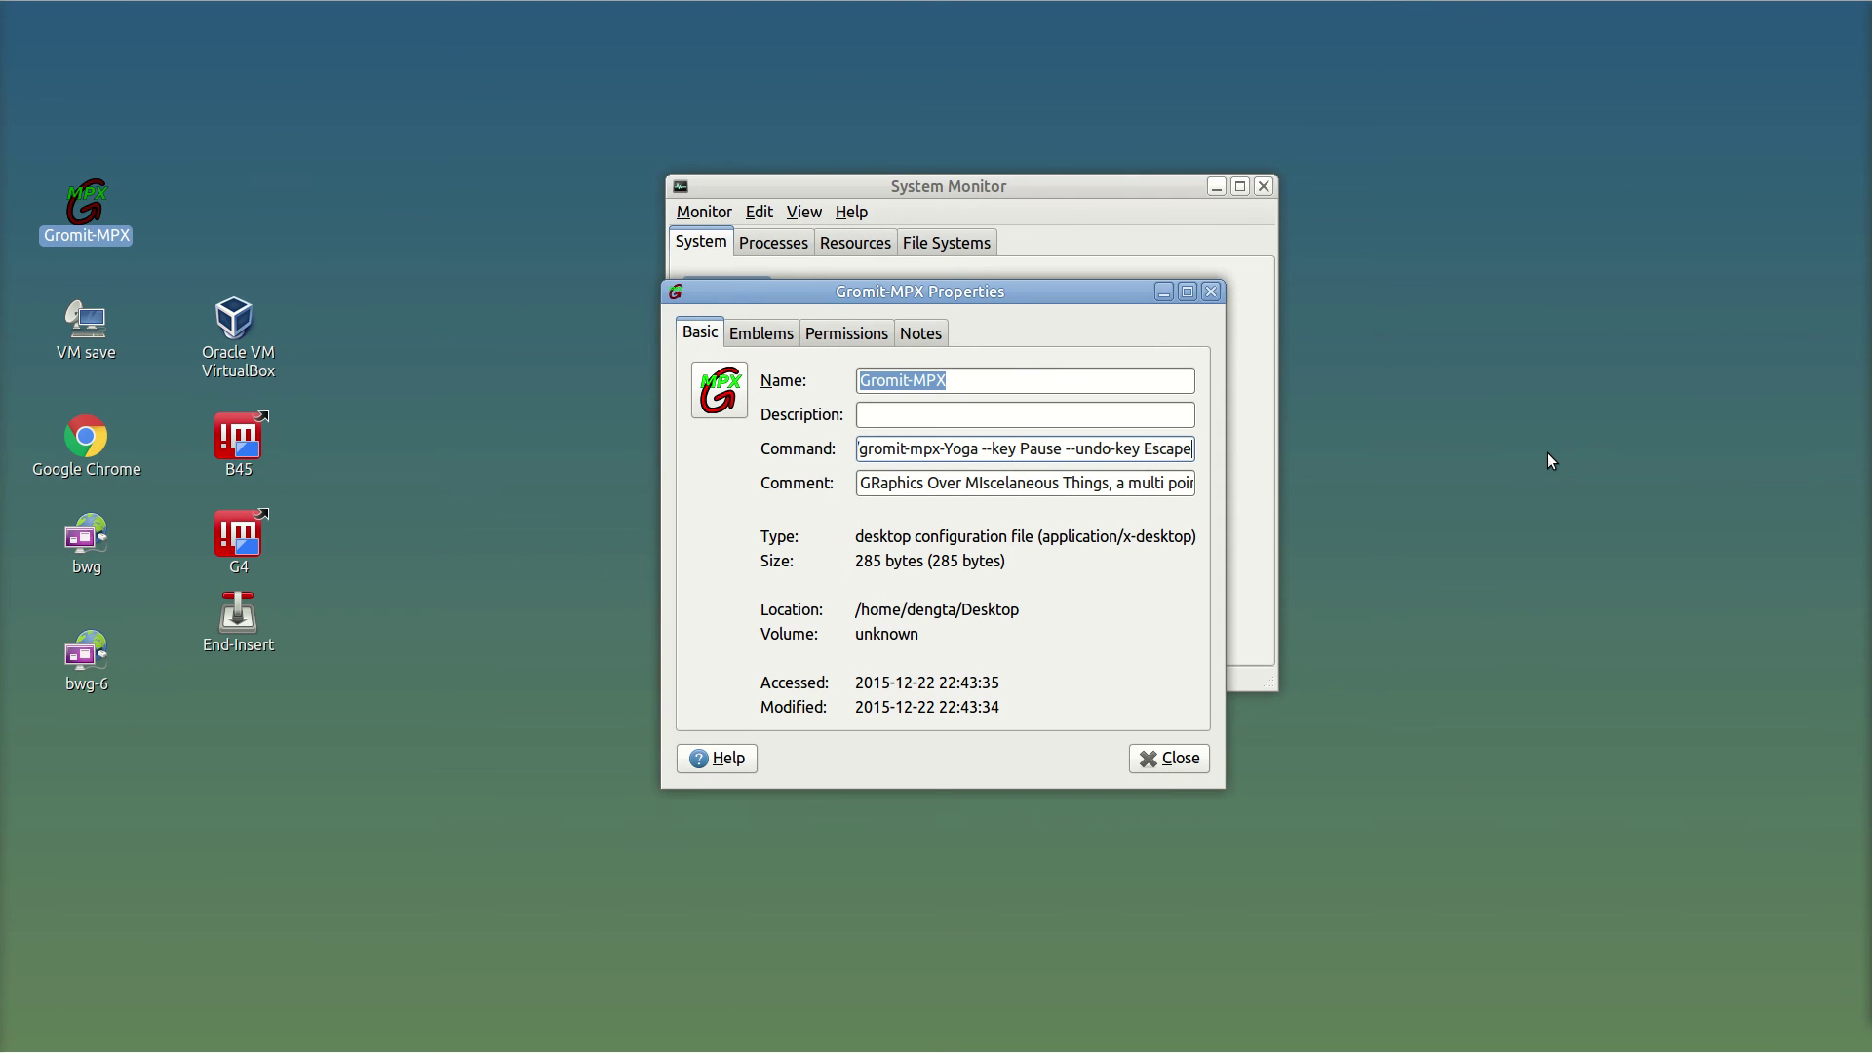
Underline Escape at the end of the launcher's Command in red, leave painting, and close the properties
key("Pause")
mouse_move(1135, 473)
left_mouse_down()
mouse_move(1165, 425)
mouse_move(1231, 471)
left_mouse_up()
key("Pause")
left_click(1175, 770)
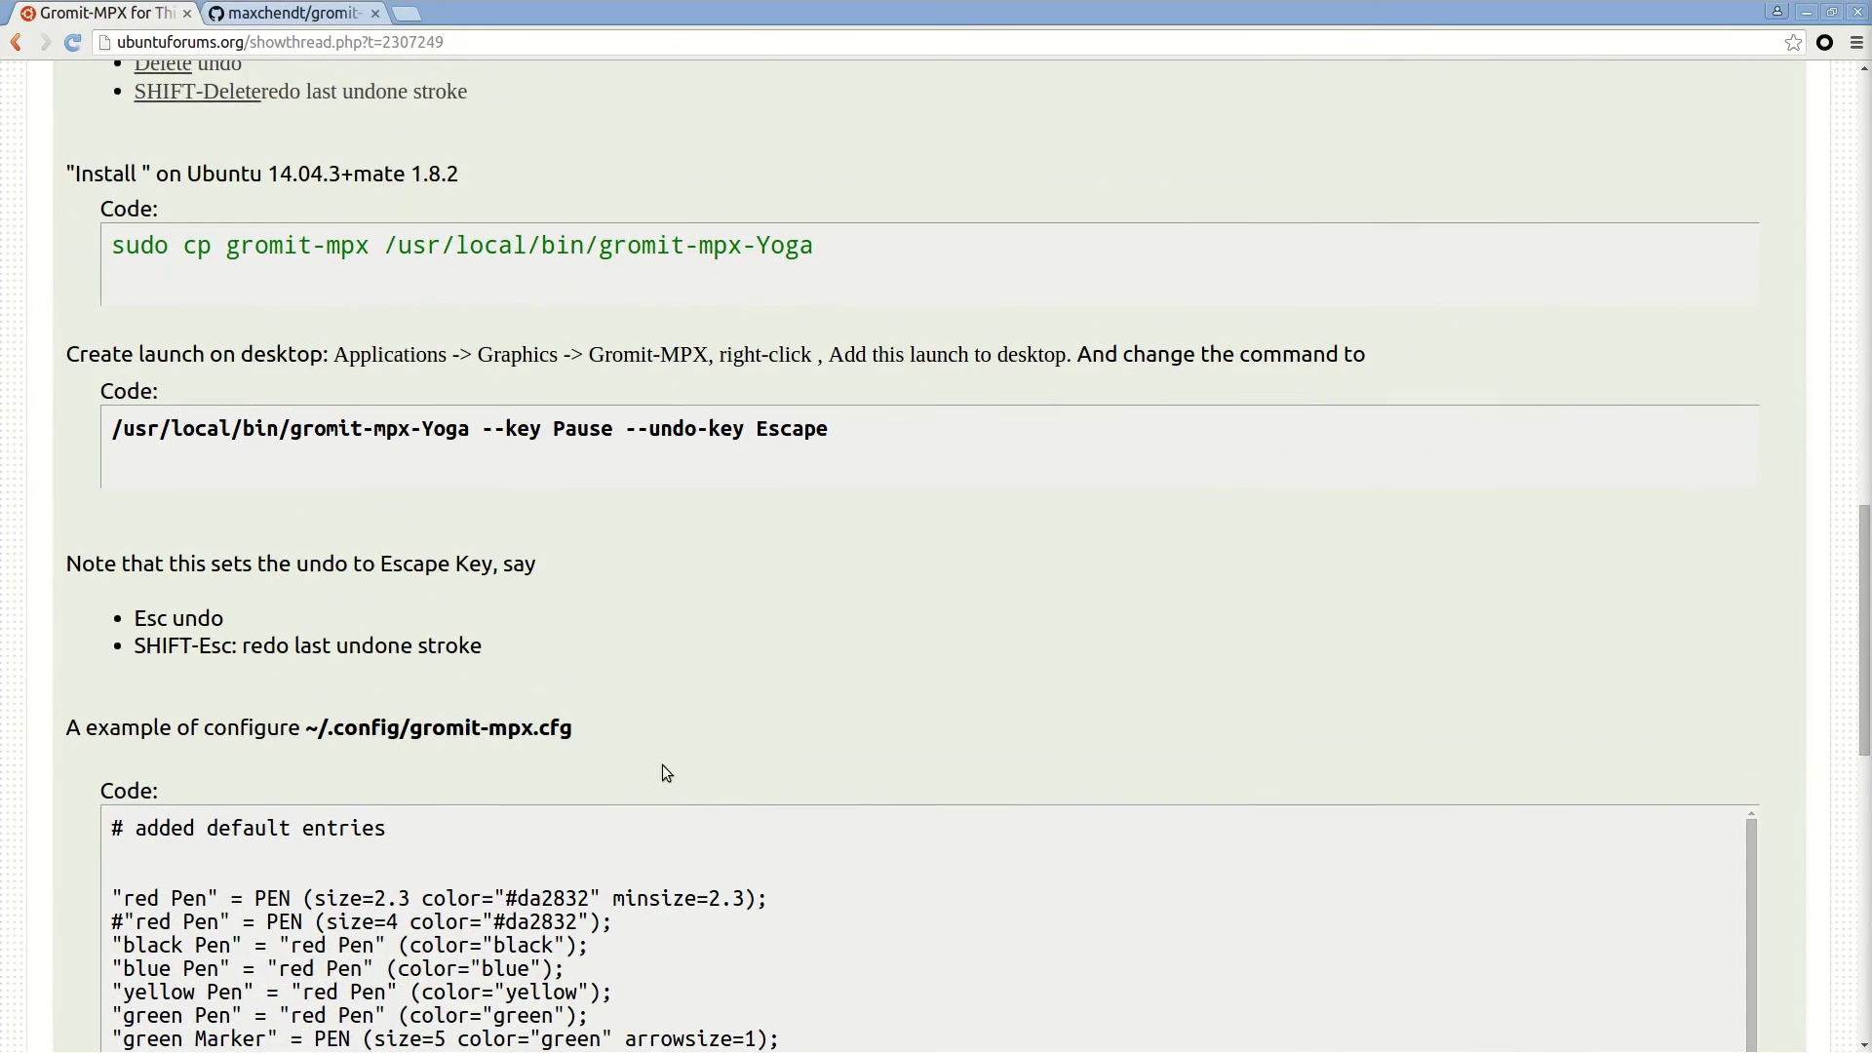
Examine the example ~/.config/gromit-mpx.cfg configuration in the forum thread
scroll(689, 736, "down", 5)
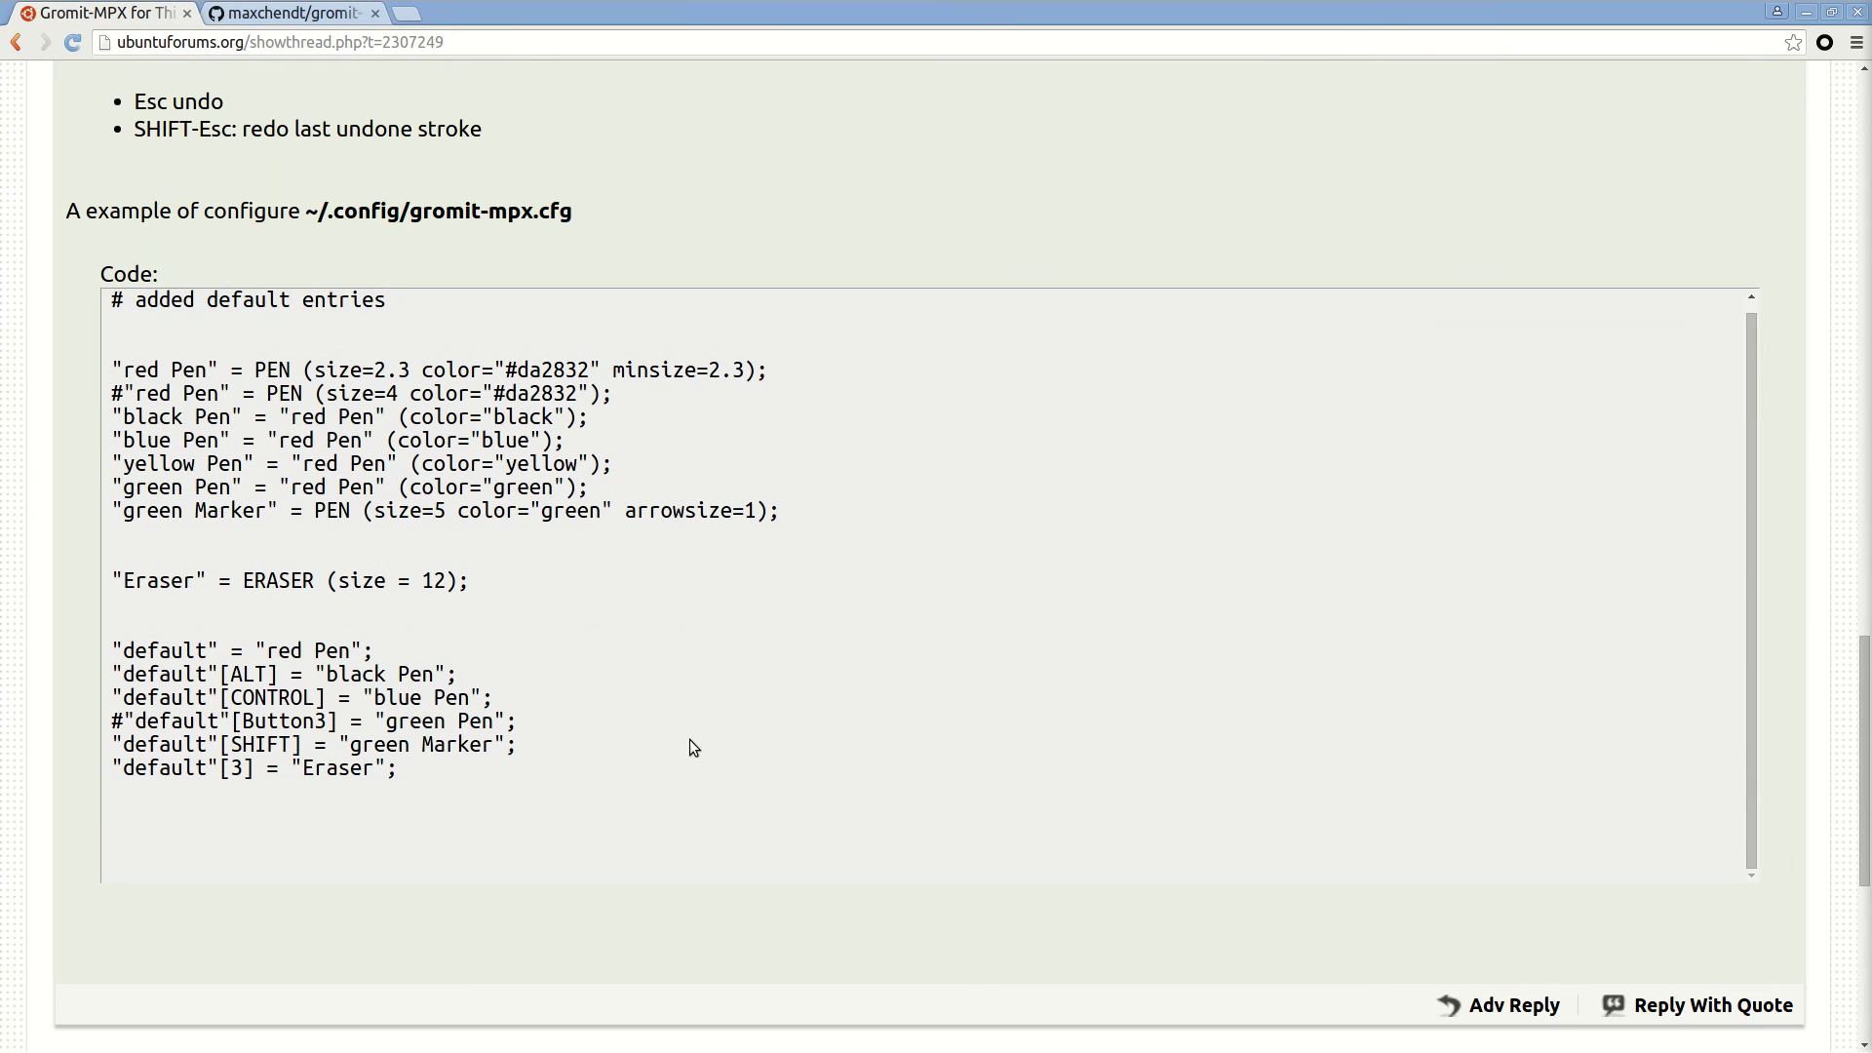